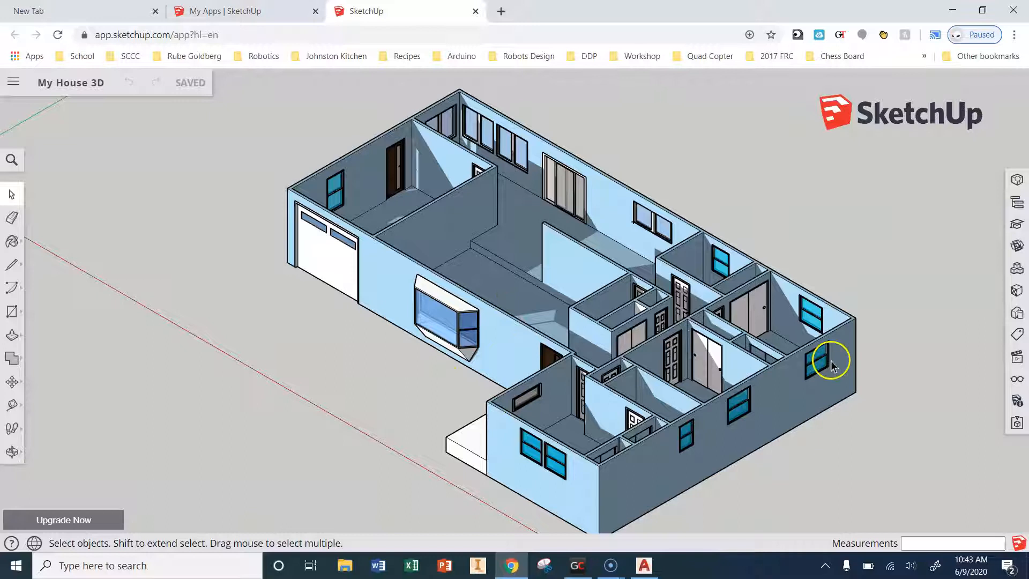
# - Search the 3D Warehouse component library for "toilet"
pyautogui.moveTo(898, 384); pyautogui.dragTo(917, 414, button='middle')
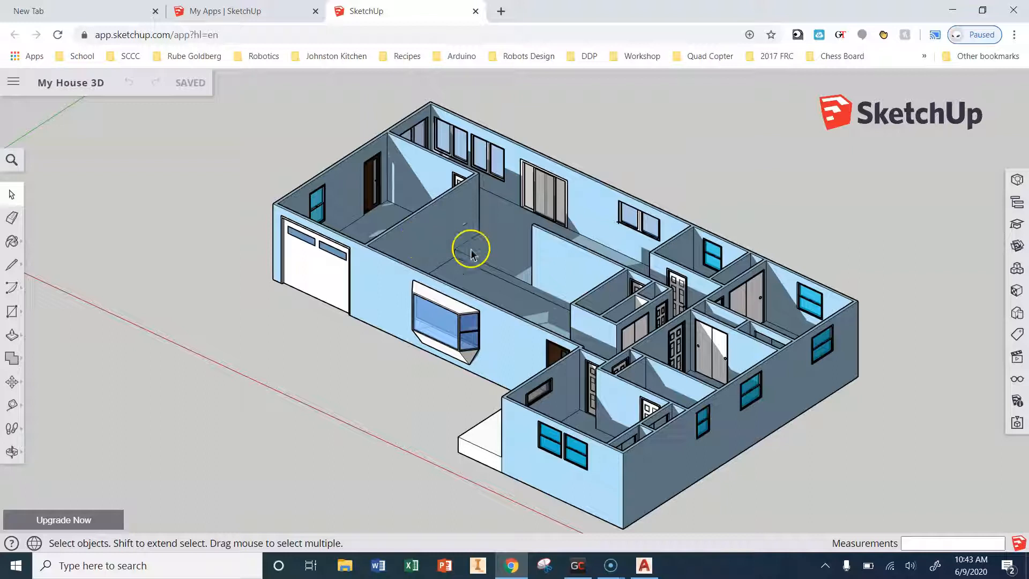
pyautogui.moveTo(693, 363); pyautogui.dragTo(825, 515, button='middle')
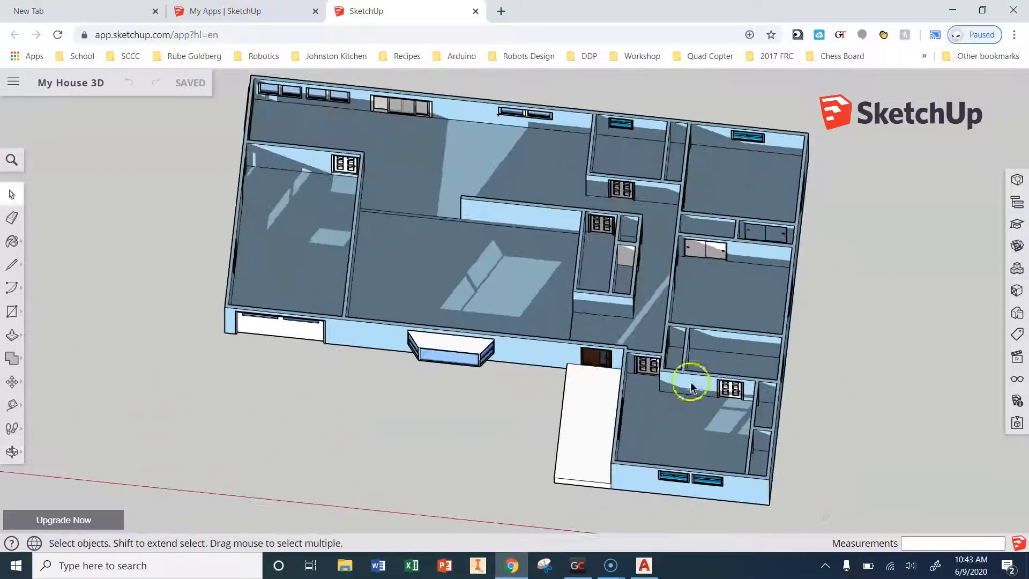
pyautogui.moveTo(701, 339)
pyautogui.mouseDown(button='middle')
pyautogui.moveTo(713, 362)
pyautogui.moveTo(713, 351)
pyautogui.mouseUp(button='middle')
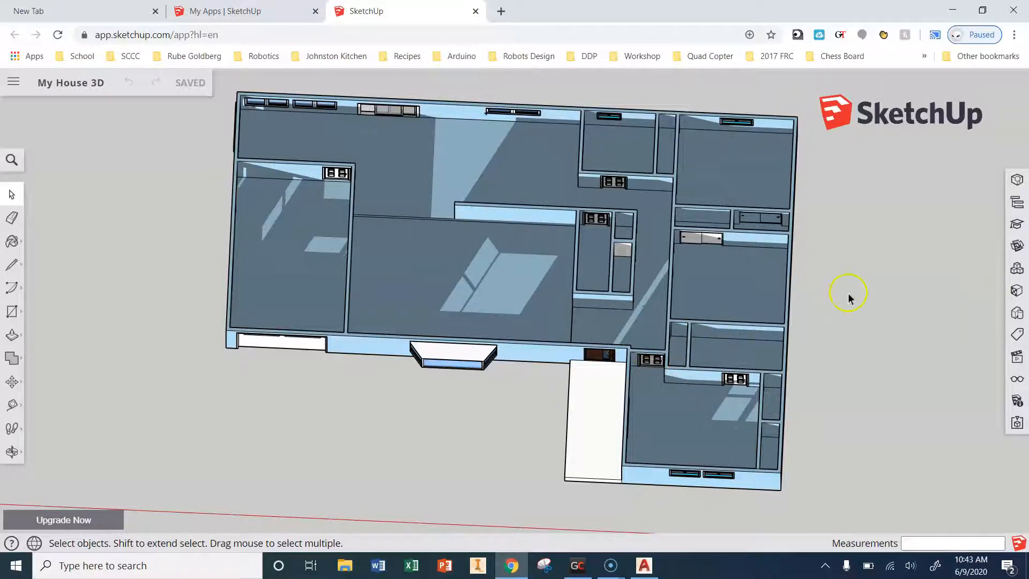
pyautogui.click(1017, 269)
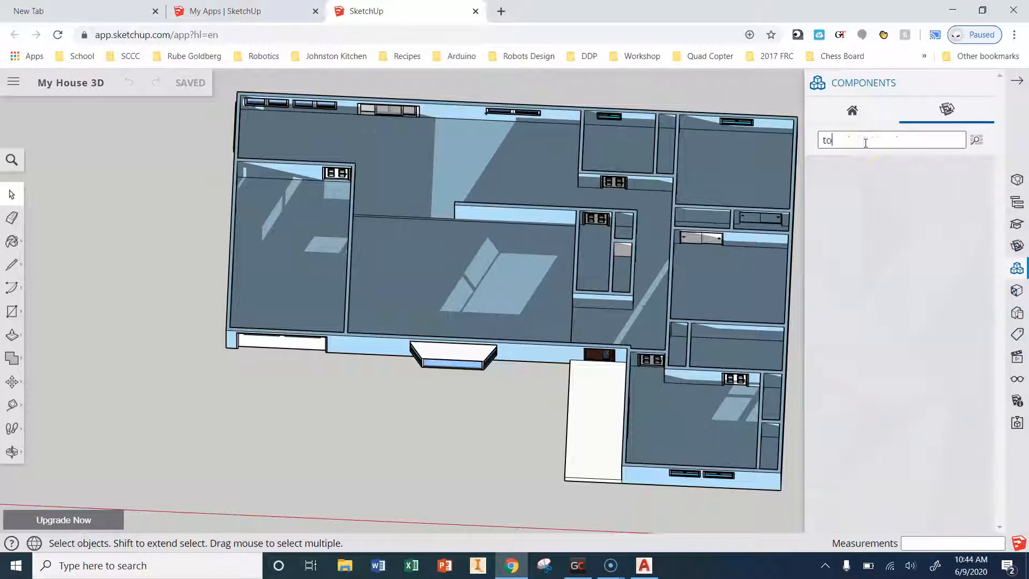
pyautogui.write('toilet')
pyautogui.press('Return')
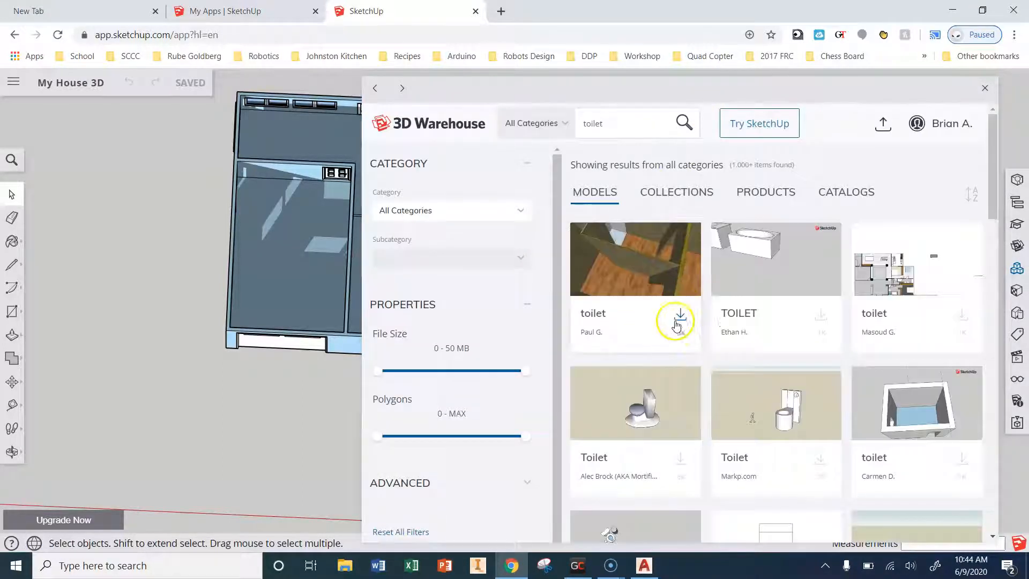
# - Download the white two-piece Toilet model with a closed lid and place it on the open ground outside the house
pyautogui.scroll(-6, 699, 424)
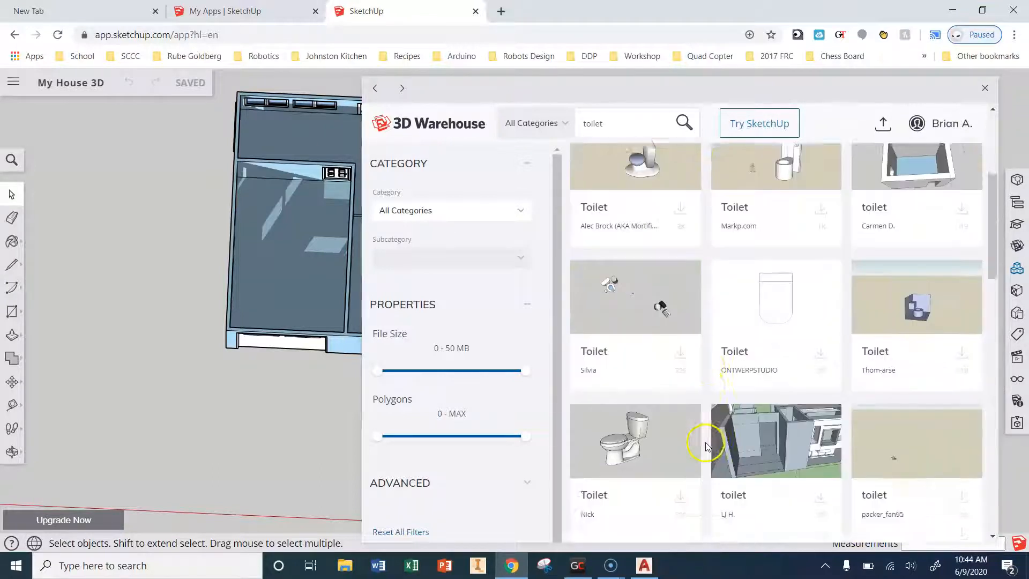
pyautogui.scroll(-2, 705, 464)
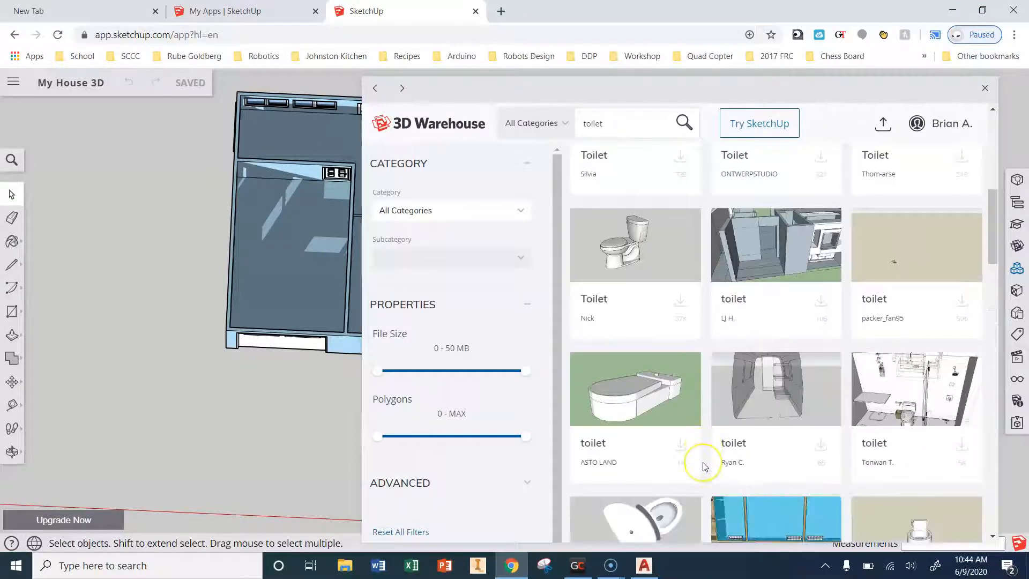
pyautogui.scroll(-2, 704, 466)
pyautogui.scroll(4, 704, 467)
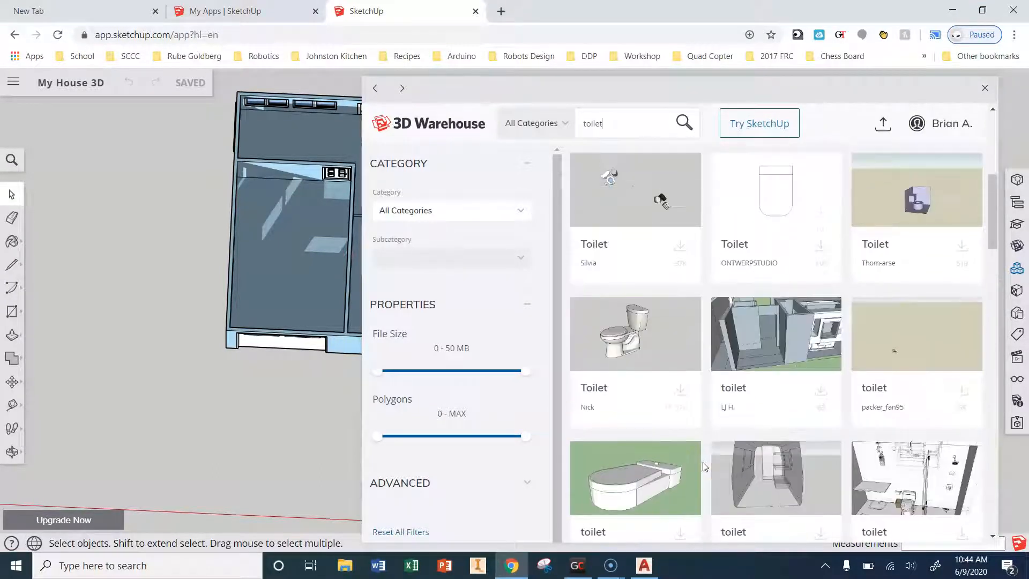
pyautogui.scroll(-6, 705, 466)
pyautogui.scroll(6, 639, 306)
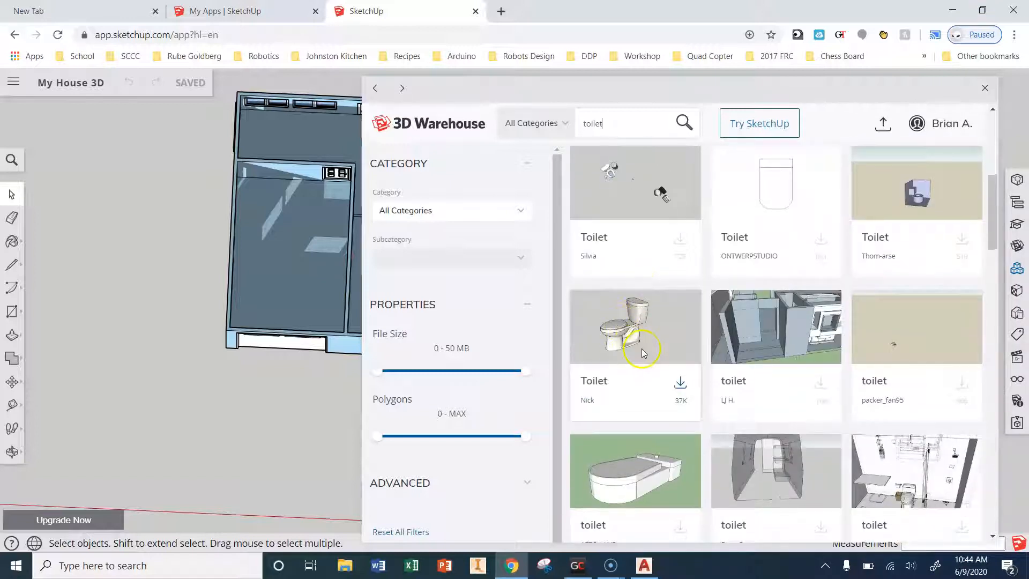
pyautogui.scroll(-10, 643, 352)
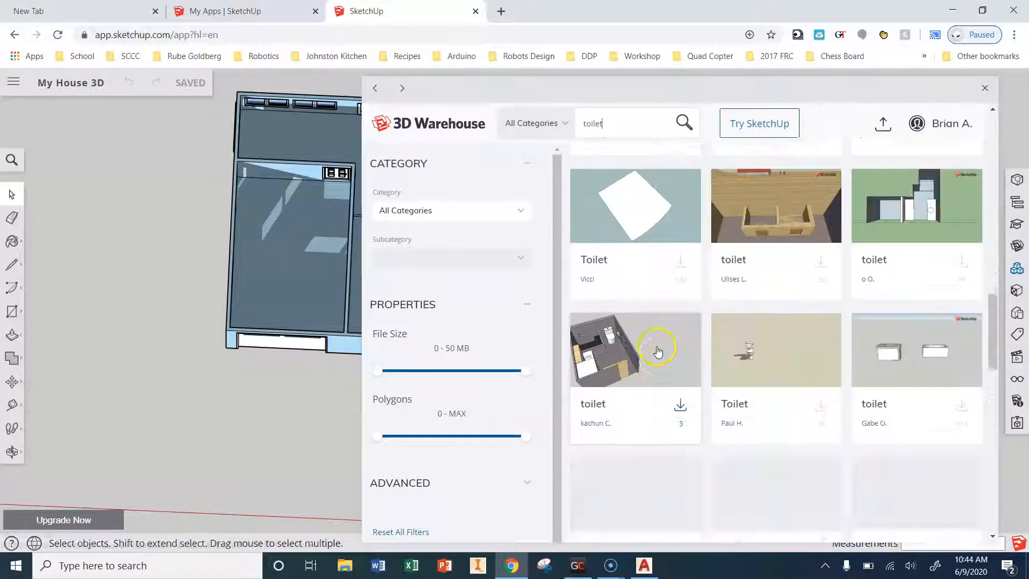
pyautogui.scroll(-5, 659, 353)
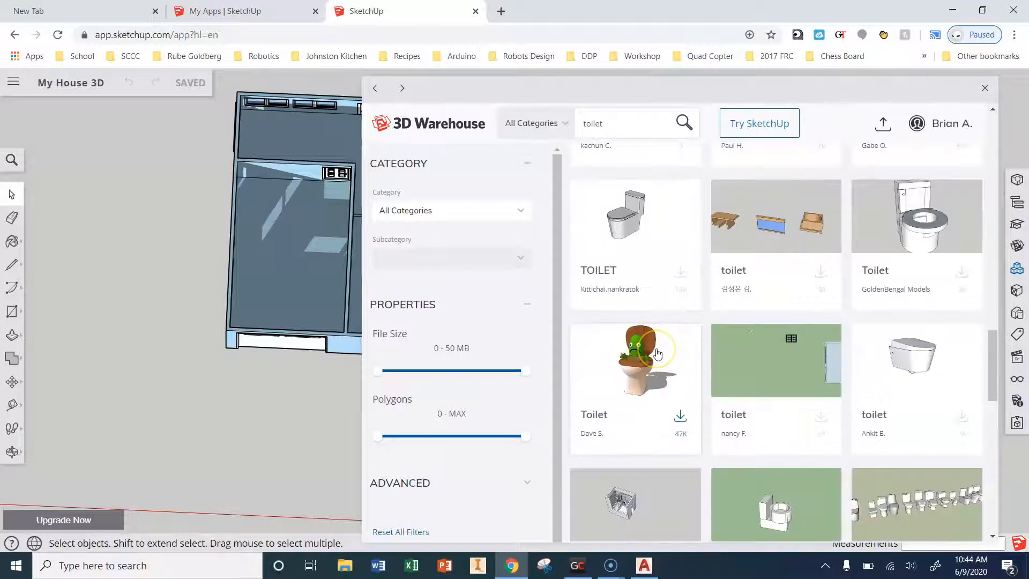
pyautogui.scroll(10, 657, 353)
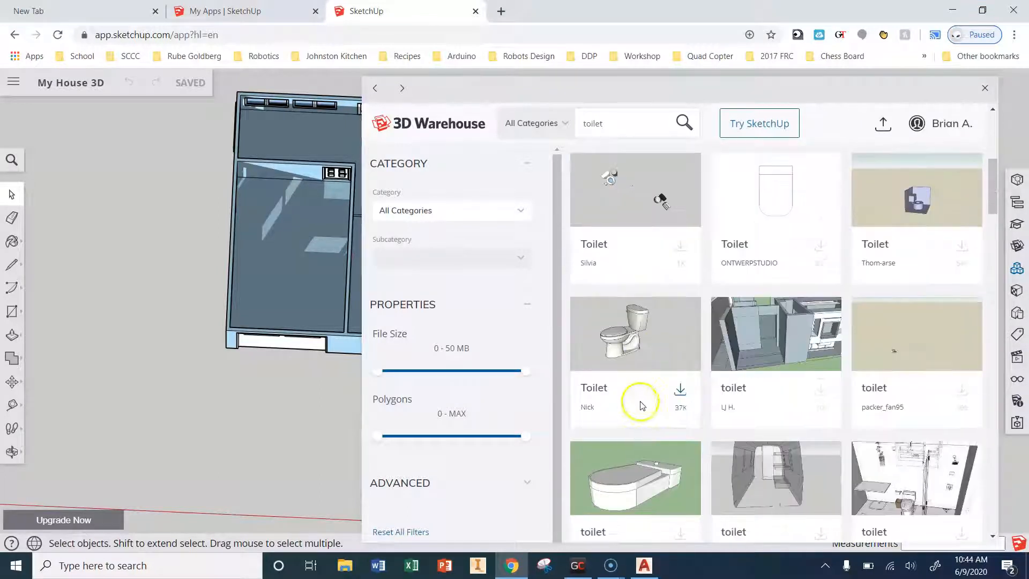
pyautogui.click(636, 361)
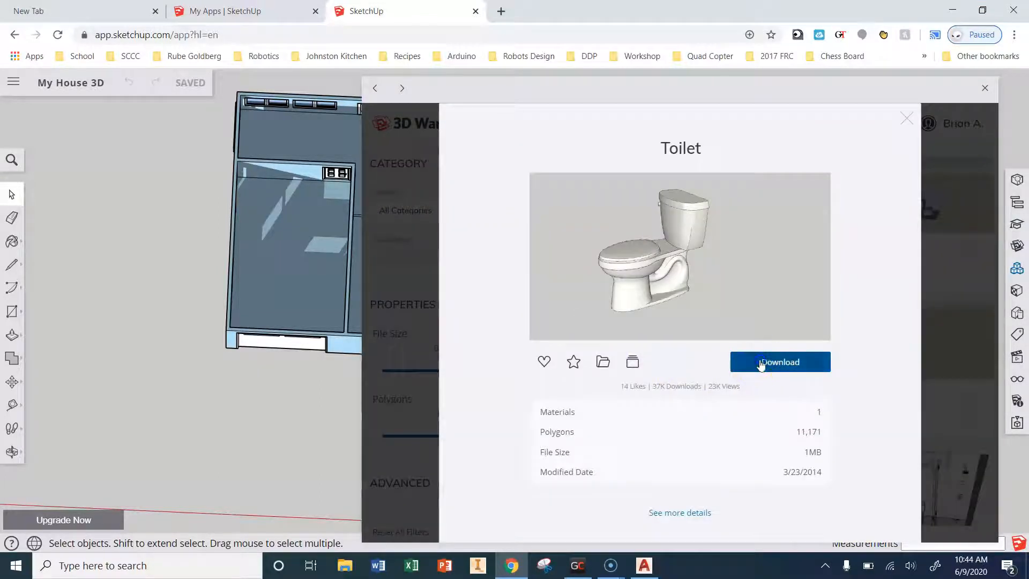
pyautogui.click(761, 362)
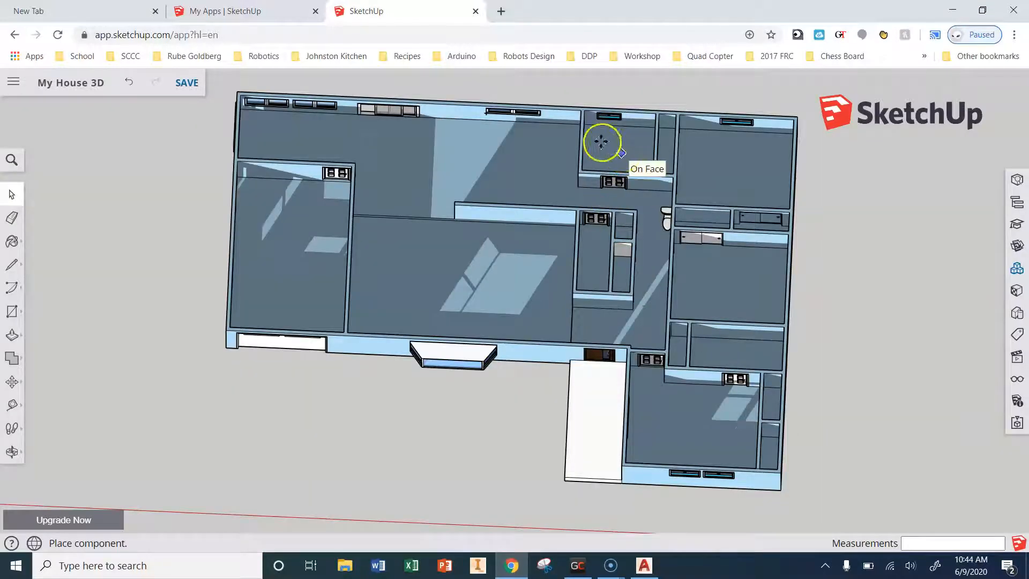
pyautogui.click(869, 309)
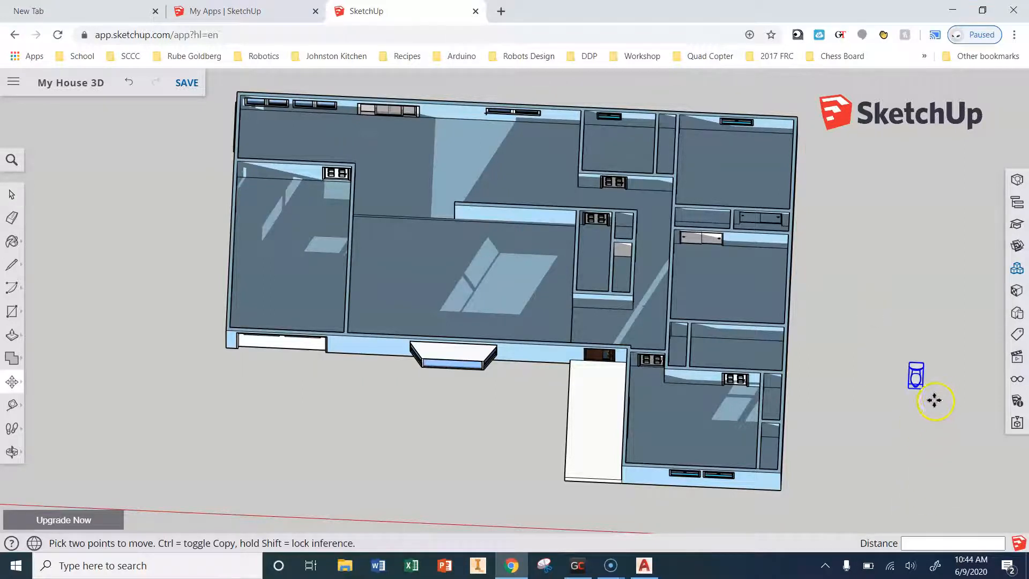
# - Copy the toilet with the Move tool and place the duplicate beside the original, nearer the house
pyautogui.scroll(1, 934, 400)
pyautogui.scroll(2, 933, 395)
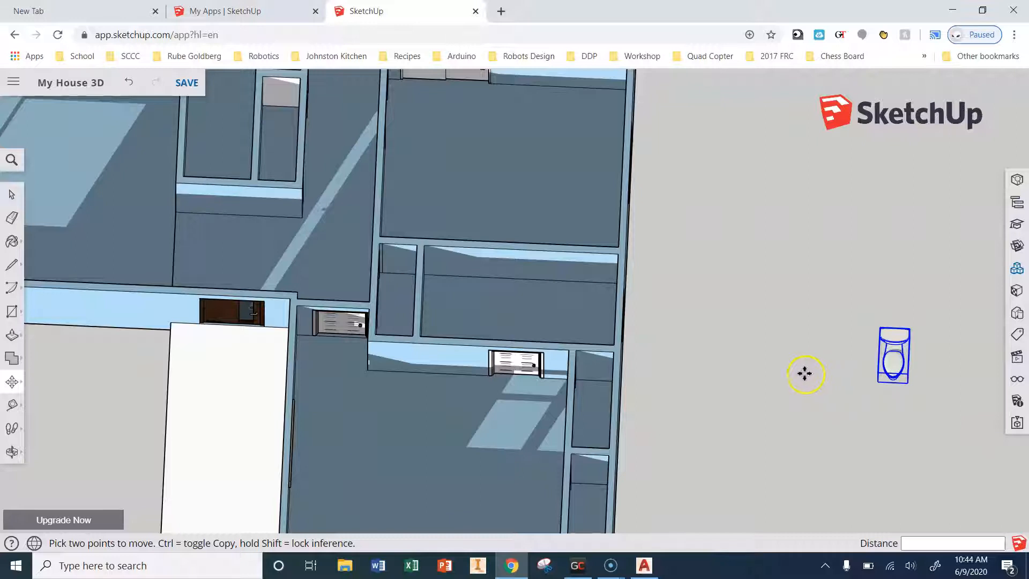
pyautogui.press('ctrl')
pyautogui.click(884, 375)
pyautogui.click(815, 367)
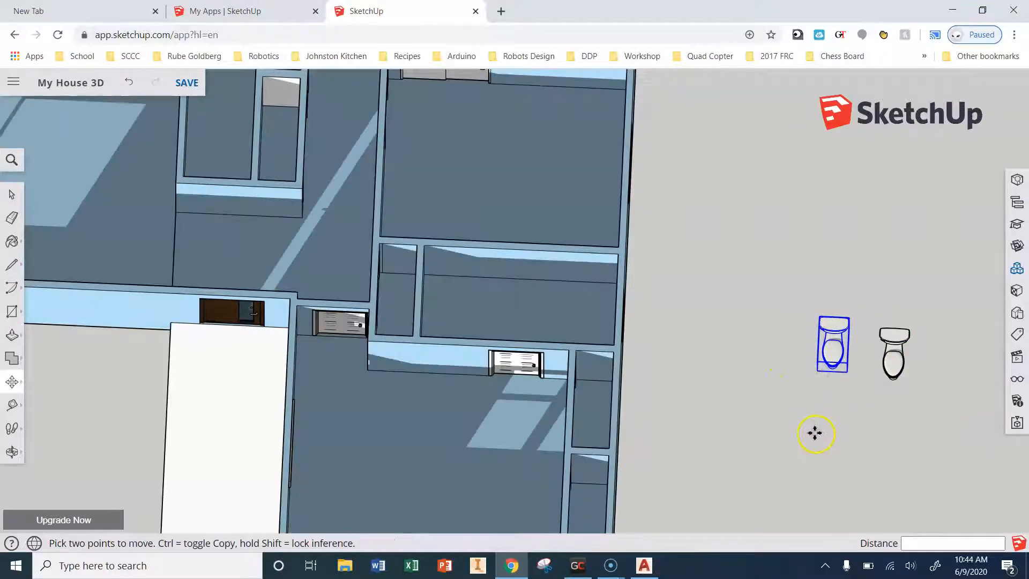
# - Rotate the copied toilet 90 degrees about its tank so the bowl faces the house
pyautogui.press('q')
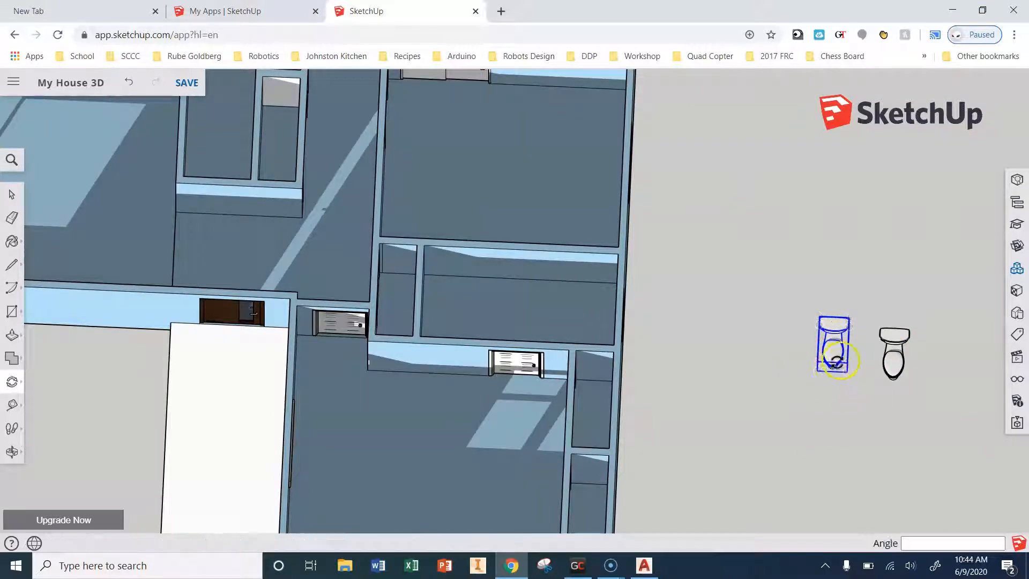
pyautogui.scroll(1, 840, 327)
pyautogui.scroll(2, 840, 327)
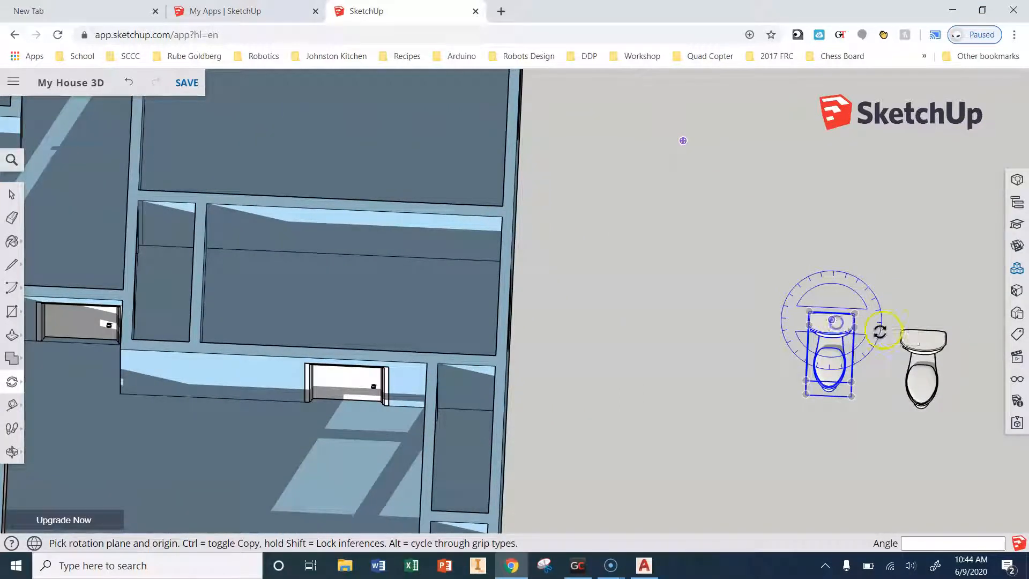
pyautogui.click(832, 320)
pyautogui.click(890, 322)
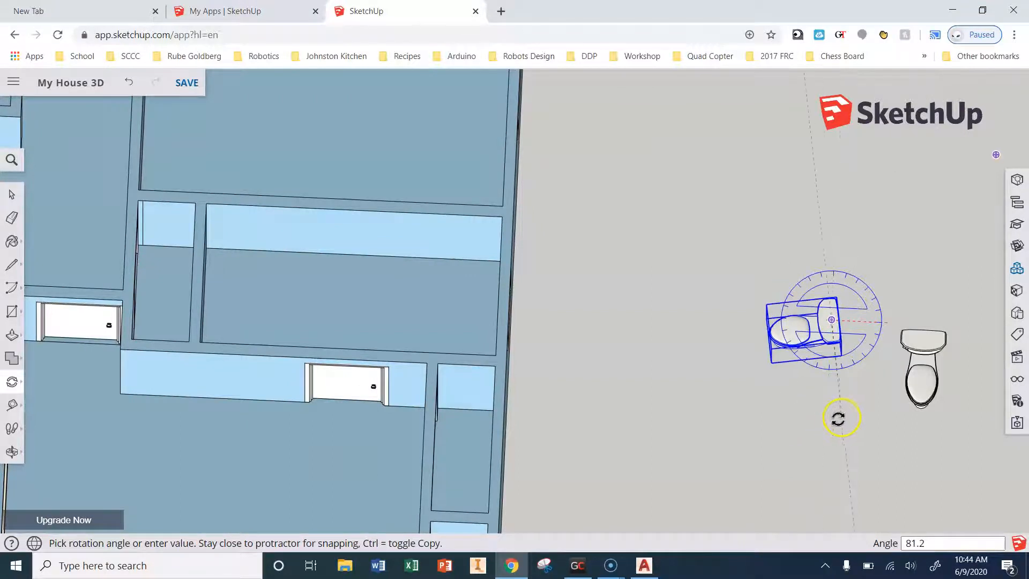
pyautogui.click(838, 419)
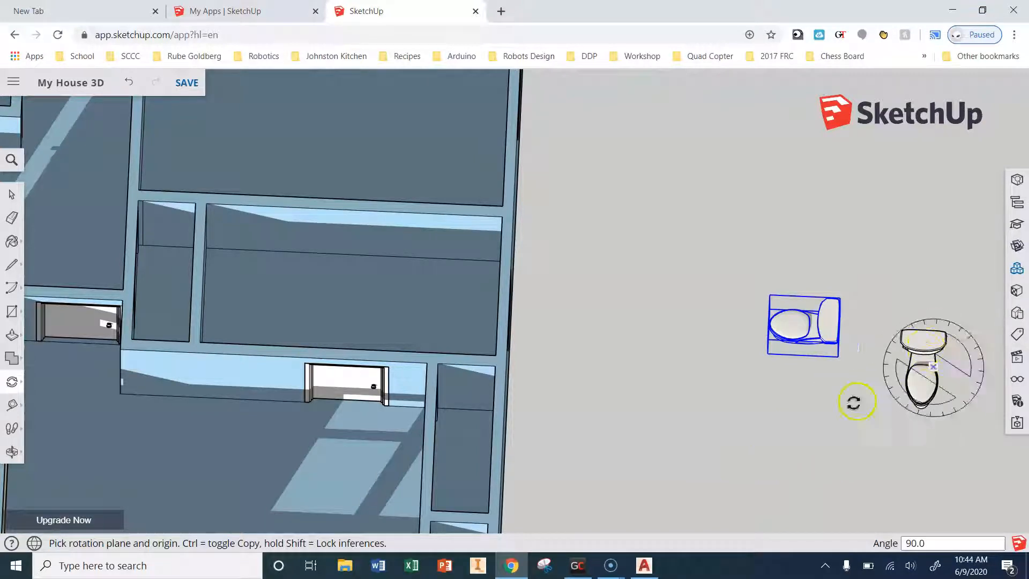
# - Move the rotated toilet by a point at its back into the narrow bathroom, with its tank against the exterior wall below the window
pyautogui.moveTo(839, 426); pyautogui.dragTo(758, 409, button='middle')
pyautogui.press('m')
pyautogui.scroll(6, 826, 444)
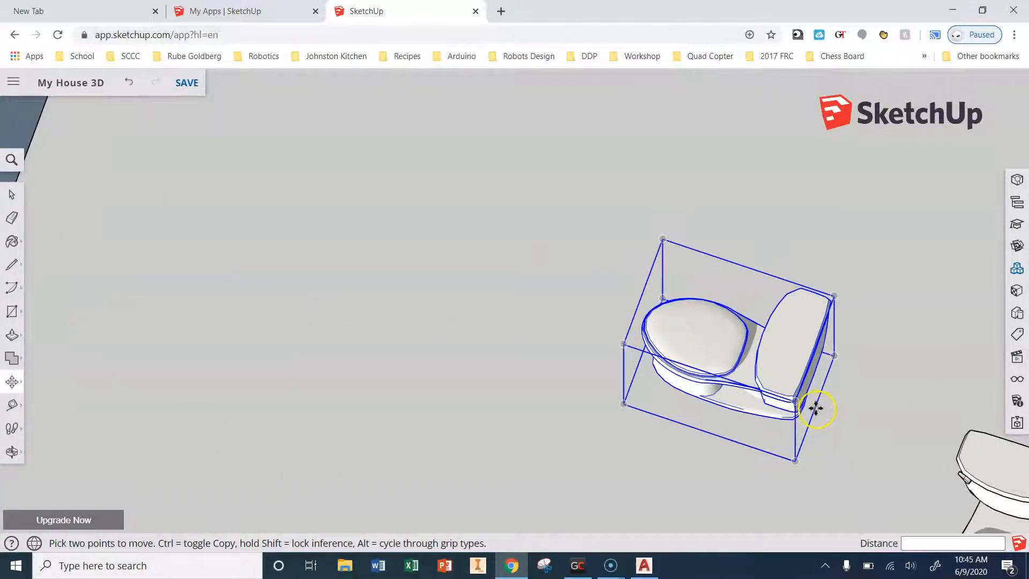
pyautogui.scroll(5, 812, 409)
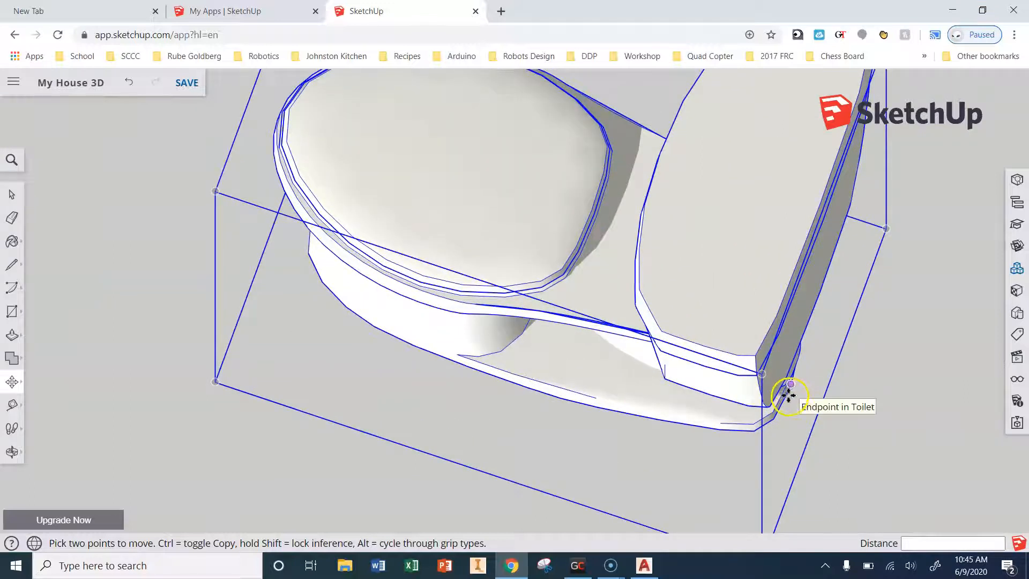
pyautogui.scroll(3, 789, 394)
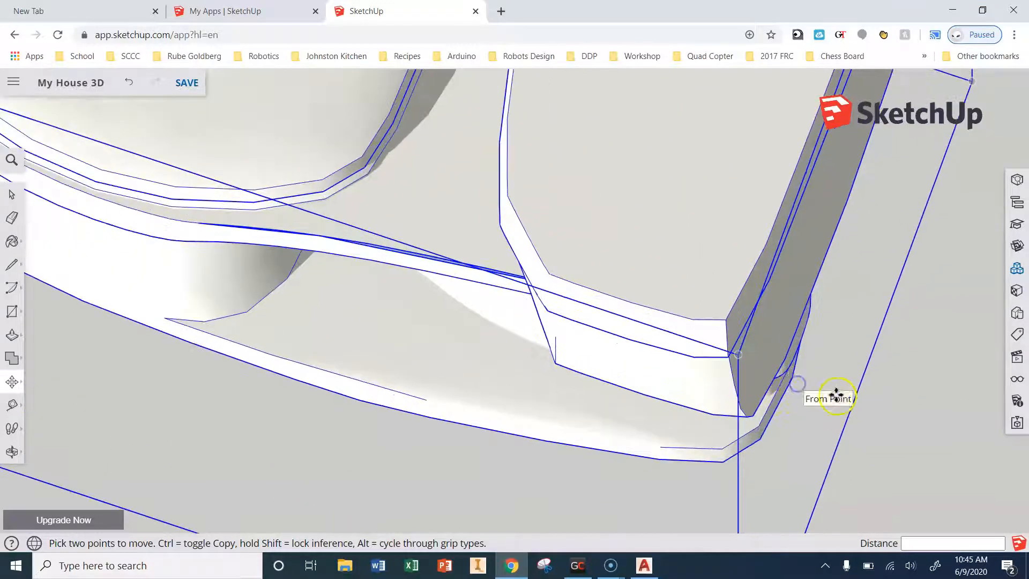
pyautogui.click(840, 395)
pyautogui.scroll(-10, 859, 392)
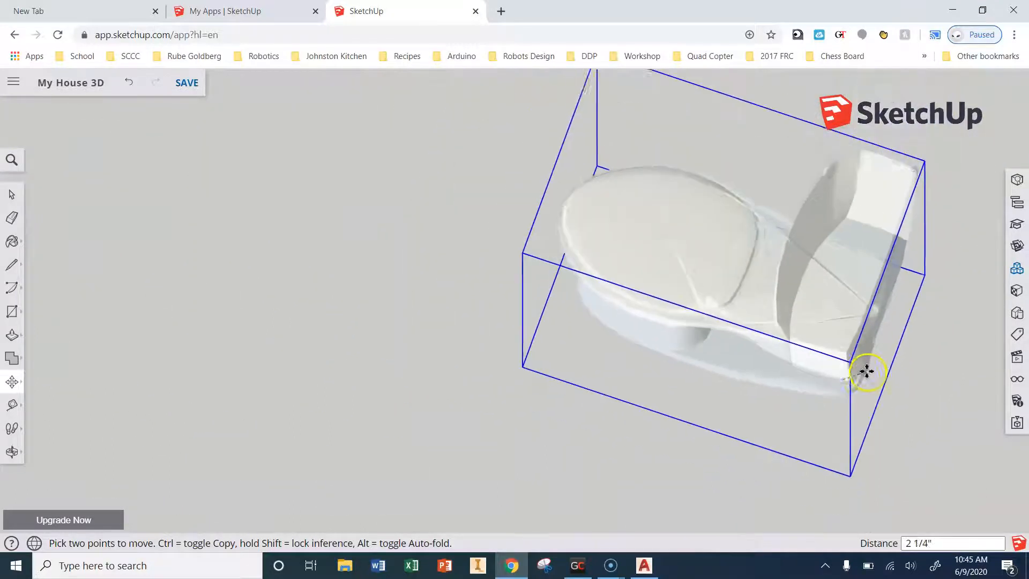
pyautogui.scroll(-10, 863, 373)
pyautogui.moveTo(765, 386); pyautogui.dragTo(861, 115, button='middle')
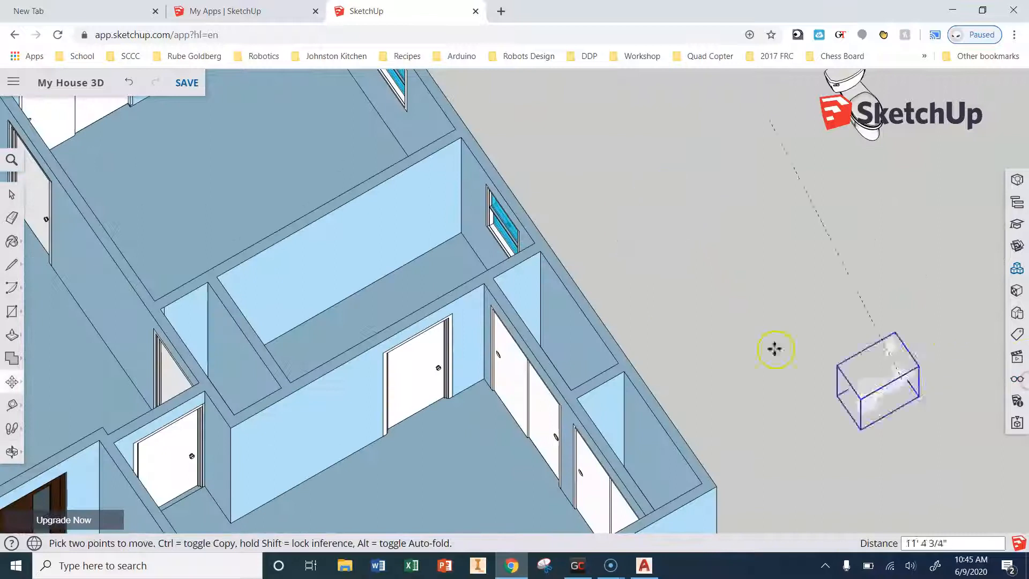
pyautogui.moveTo(650, 299); pyautogui.dragTo(625, 329, button='middle')
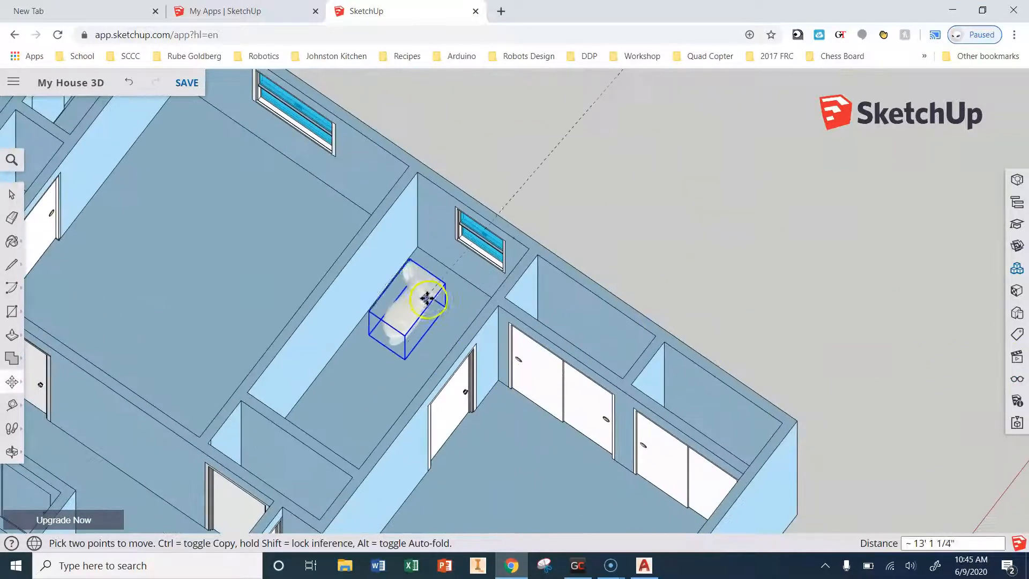
pyautogui.scroll(3, 429, 309)
pyautogui.moveTo(437, 306); pyautogui.dragTo(579, 299, button='middle')
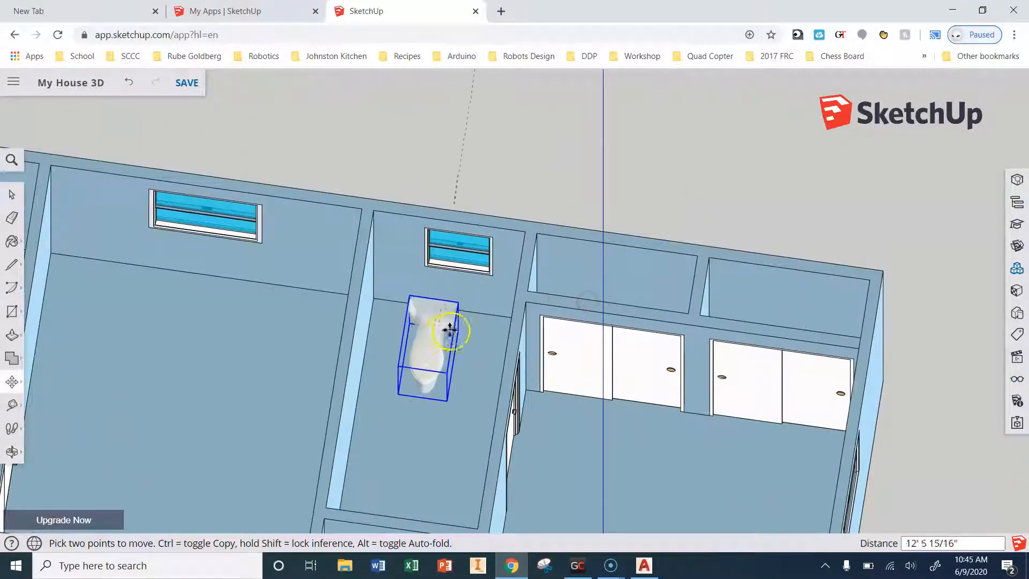
pyautogui.scroll(3, 453, 330)
pyautogui.scroll(2, 453, 330)
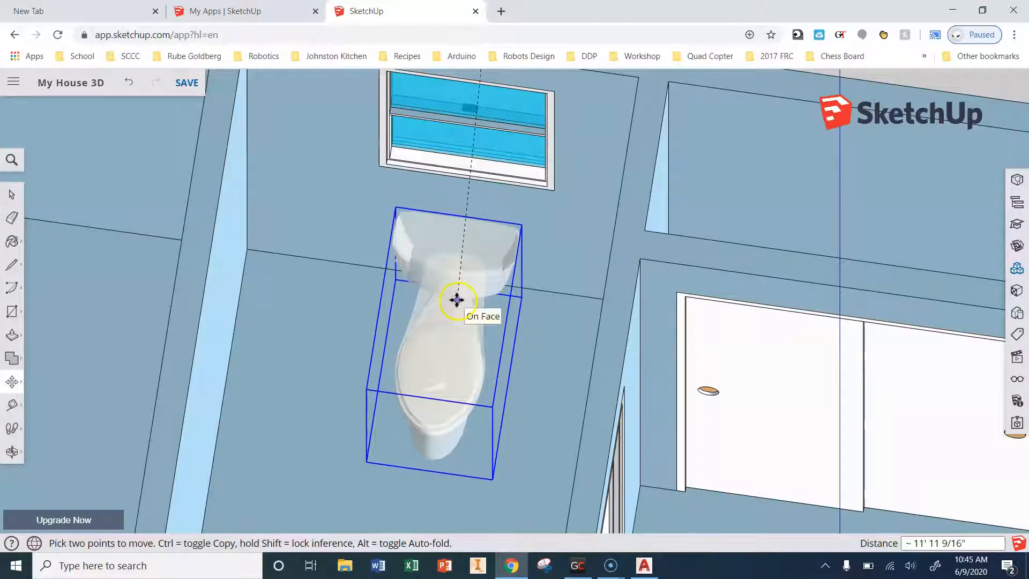
pyautogui.click(457, 300)
# - Examine the placed toilet and the surrounding rooms from several angles, declining to leave the page
pyautogui.moveTo(547, 285); pyautogui.dragTo(501, 453, button='middle')
pyautogui.hotkey('alt', 'Left')
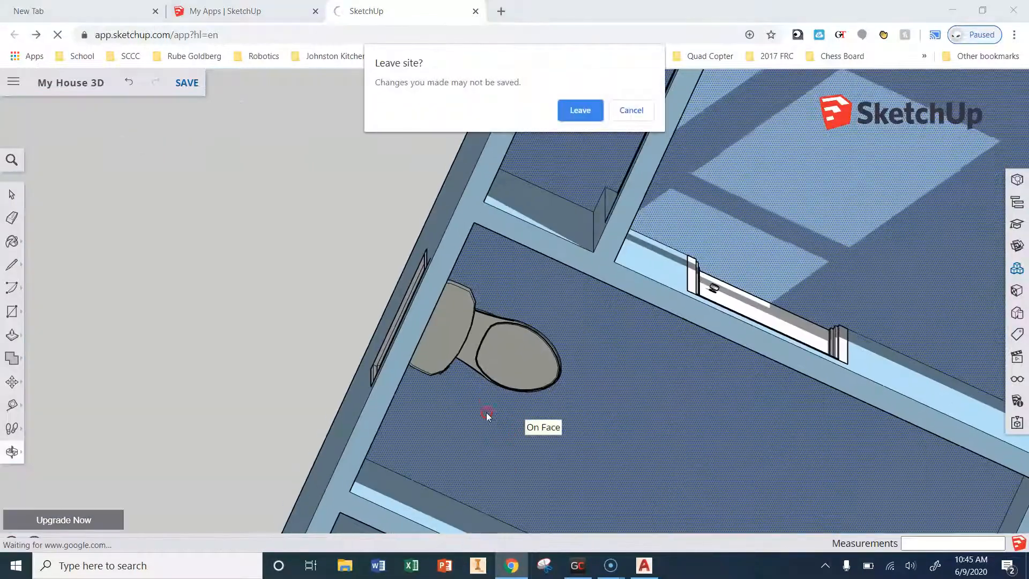
pyautogui.click(613, 127)
pyautogui.moveTo(614, 138); pyautogui.dragTo(488, 413, button='middle')
pyautogui.moveTo(488, 413); pyautogui.dragTo(5, 271)
pyautogui.hotkey('alt', 'Left')
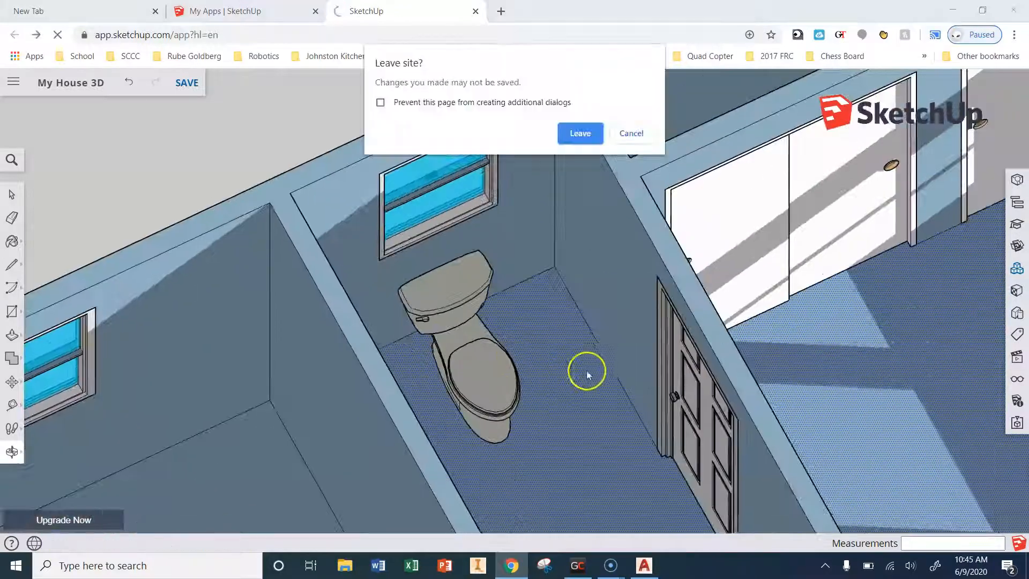
pyautogui.click(629, 133)
pyautogui.moveTo(574, 489); pyautogui.dragTo(328, 274)
pyautogui.hotkey('alt', 'Left')
pyautogui.click(622, 134)
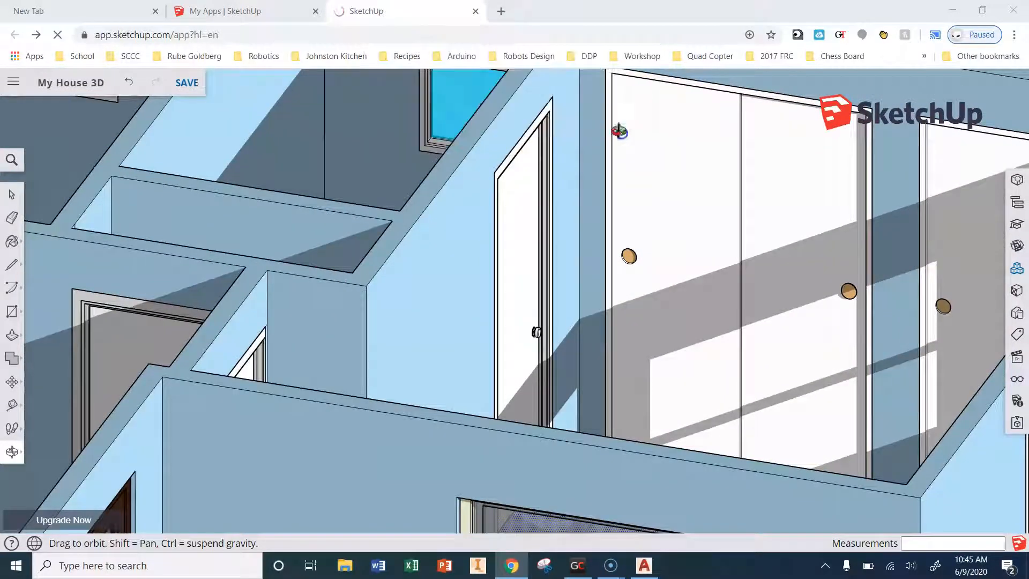
pyautogui.moveTo(360, 246); pyautogui.dragTo(473, 397)
pyautogui.hotkey('alt', 'Left')
pyautogui.press('Escape')
pyautogui.moveTo(599, 233); pyautogui.dragTo(193, 90)
# - Save the house model and return to the Select tool
pyautogui.click(187, 86)
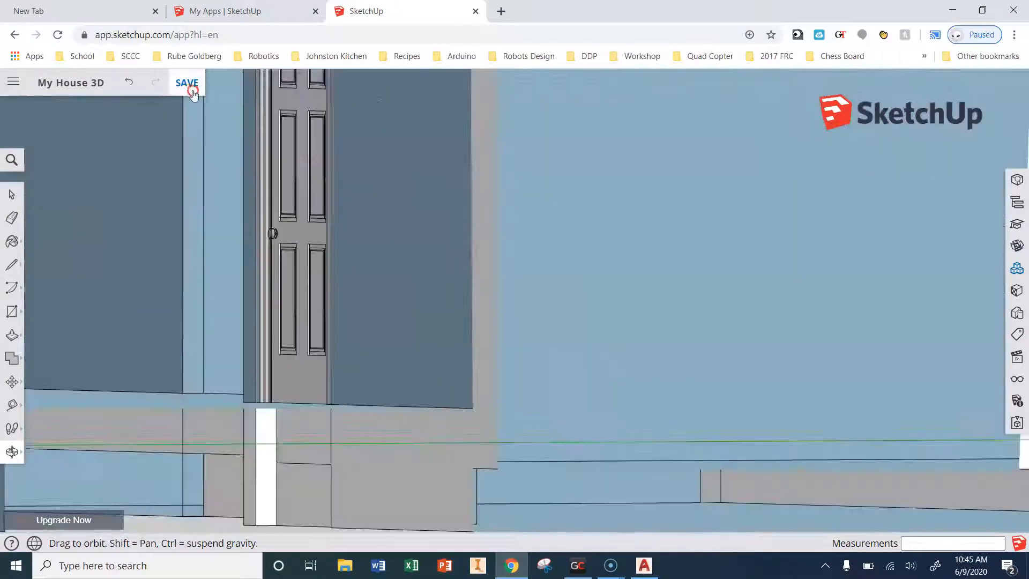
pyautogui.moveTo(498, 230); pyautogui.dragTo(305, 228)
pyautogui.click(12, 453)
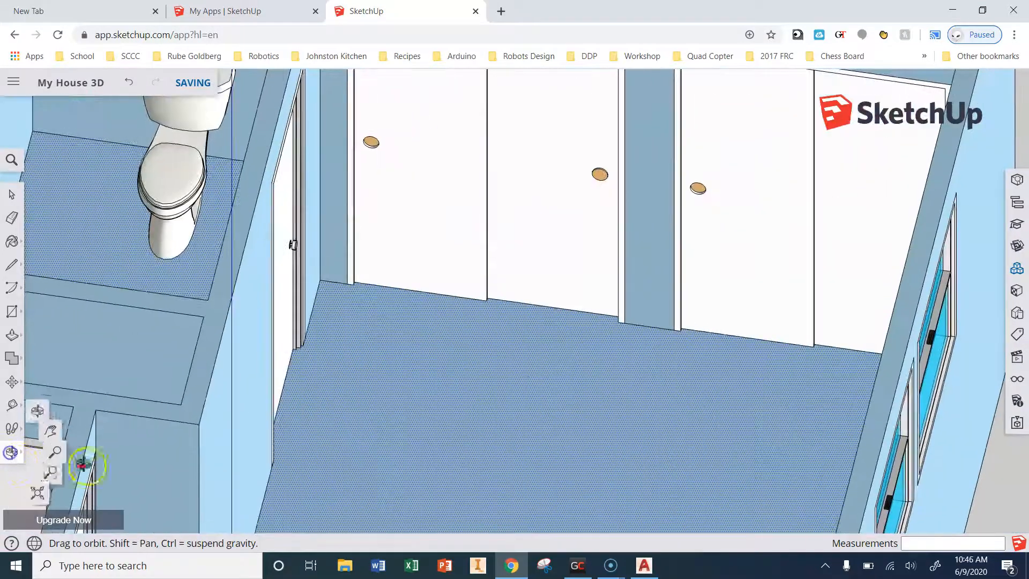
pyautogui.click(12, 194)
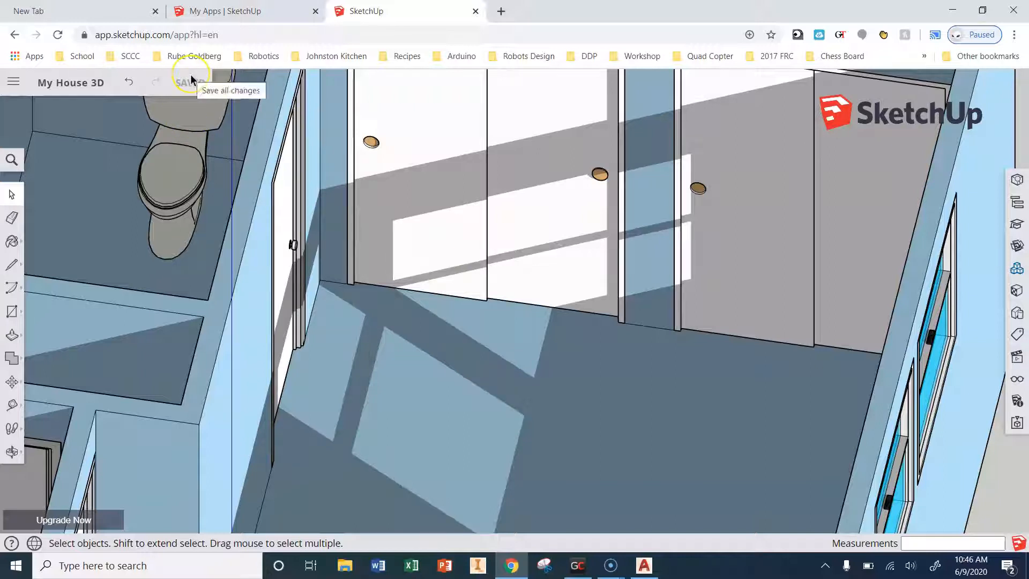
# - Reload the page and reopen the recent file My House 3D.skp
pyautogui.click(56, 35)
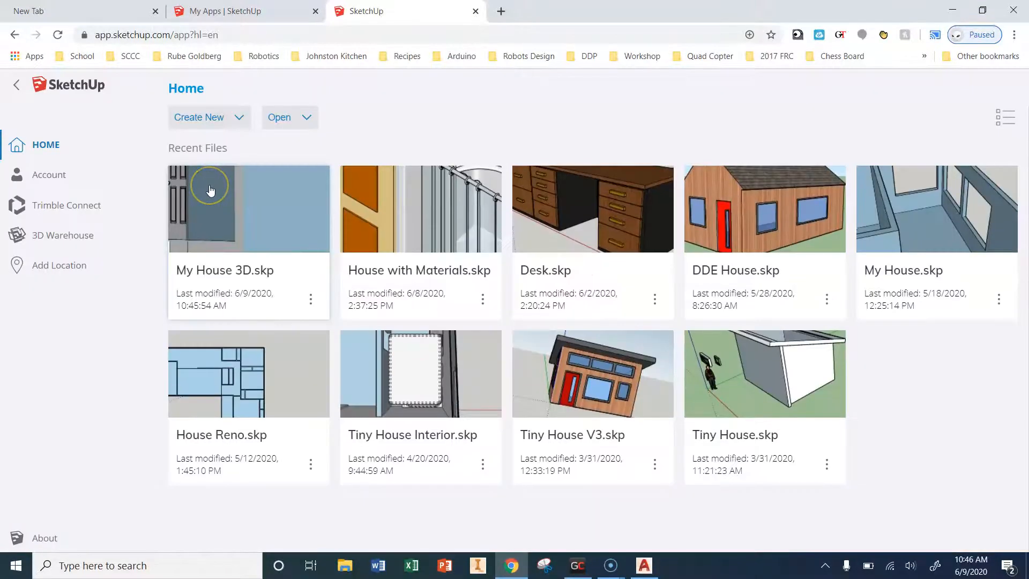
pyautogui.click(244, 225)
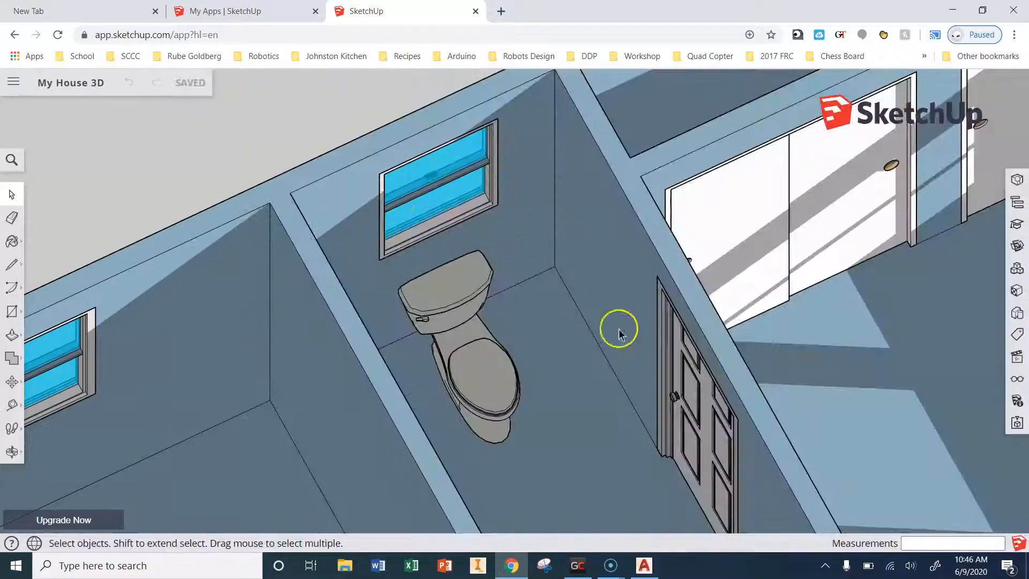
pyautogui.moveTo(517, 292); pyautogui.dragTo(1, 188, button='middle')
pyautogui.scroll(-3, 263, 250)
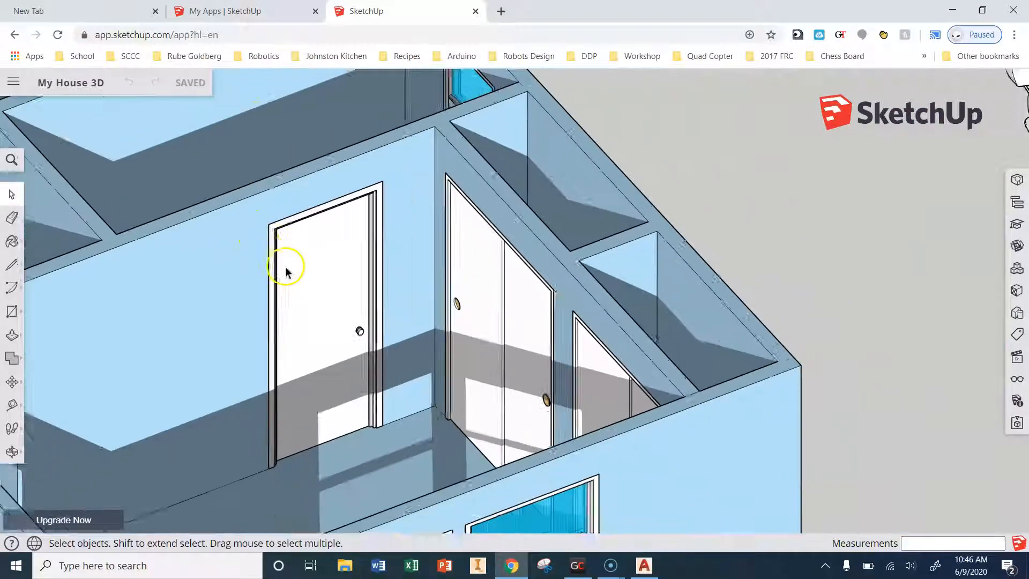
pyautogui.moveTo(255, 200); pyautogui.dragTo(292, 288, button='middle')
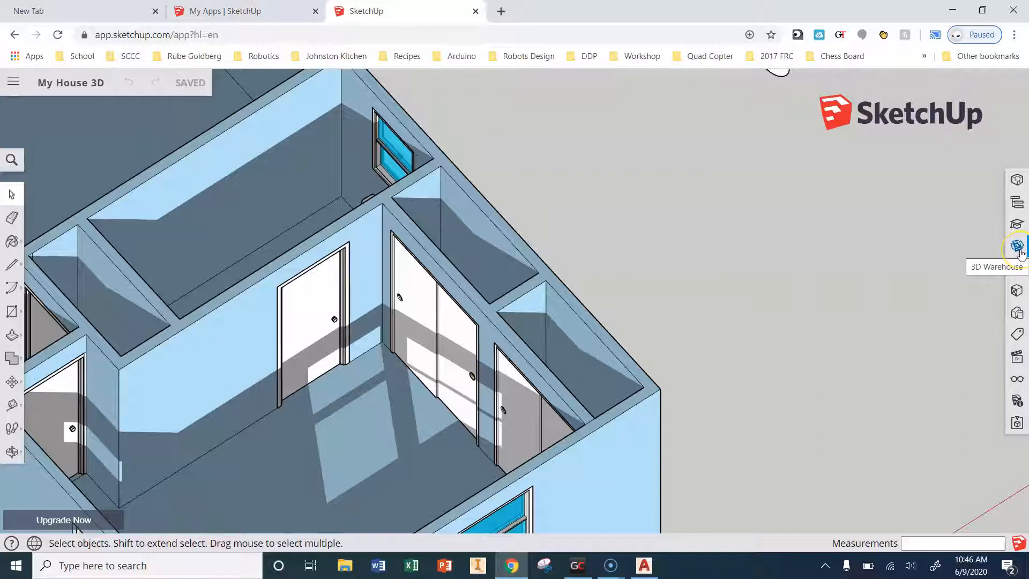
# - Search the 3D Warehouse for "vanity"
pyautogui.click(1019, 248)
pyautogui.click(615, 128)
pyautogui.write('variety')
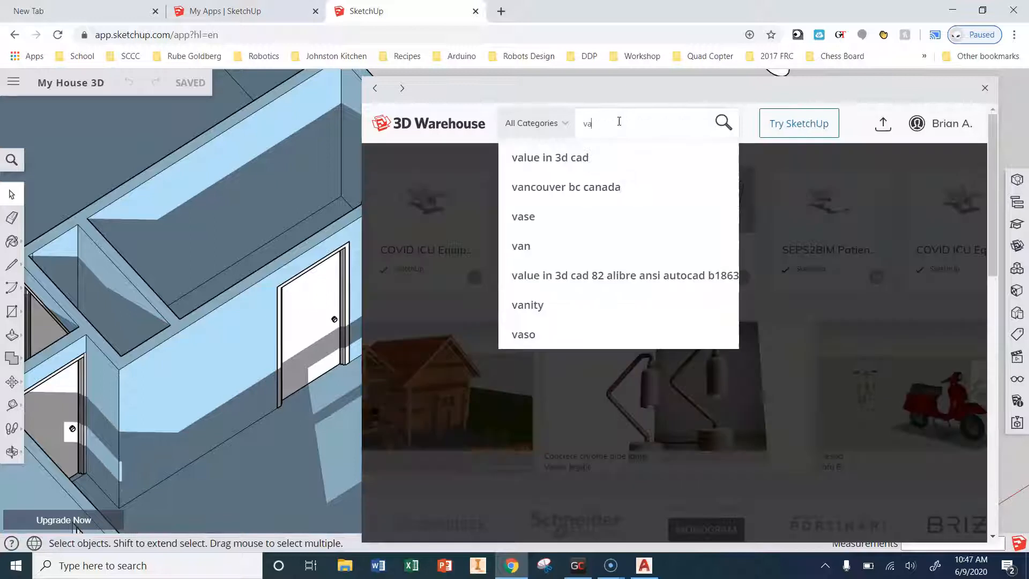
pyautogui.press('Return')
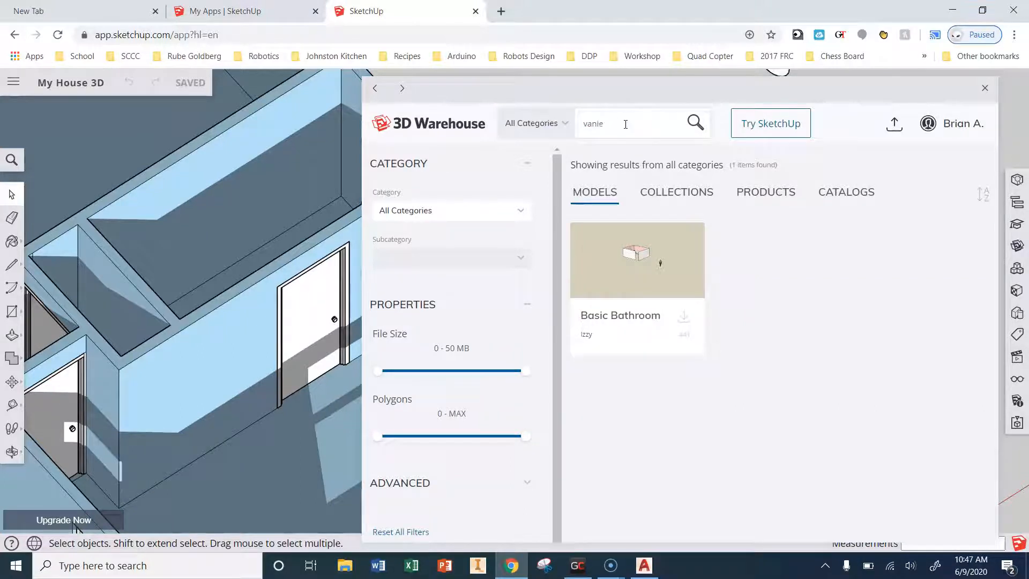
pyautogui.press('BackSpace')
pyautogui.press('BackSpace')
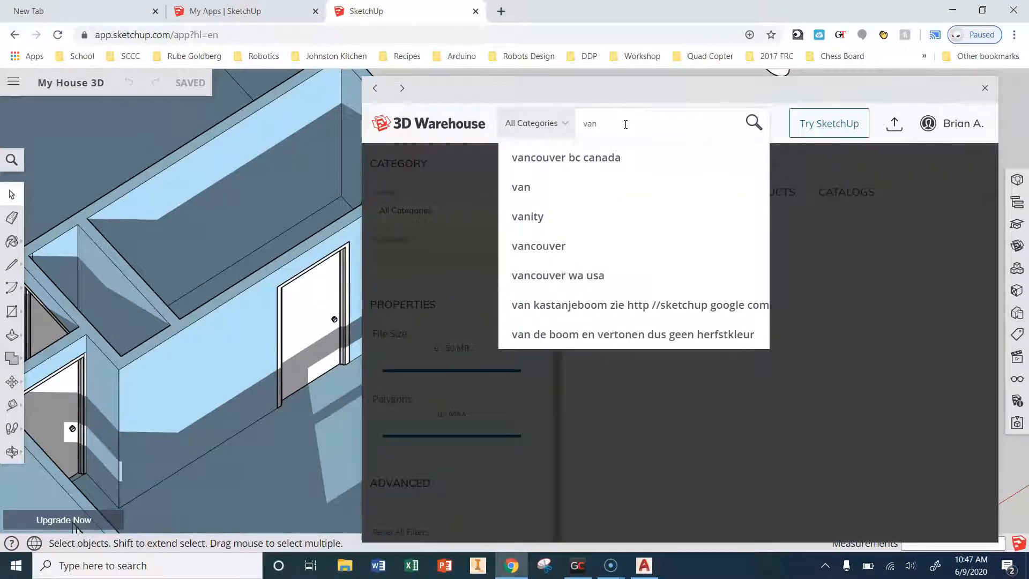
pyautogui.write('ani')
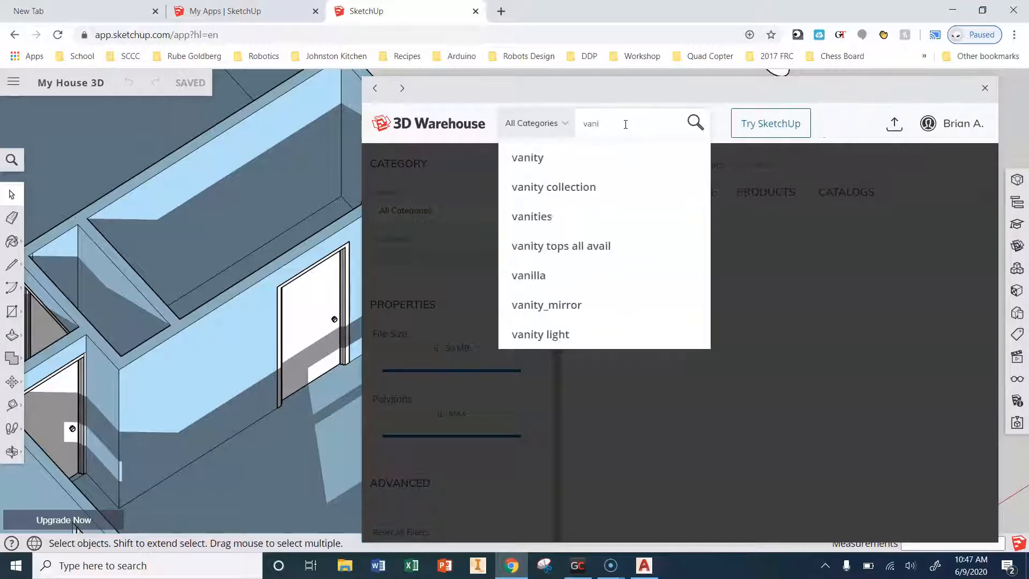
pyautogui.click(517, 161)
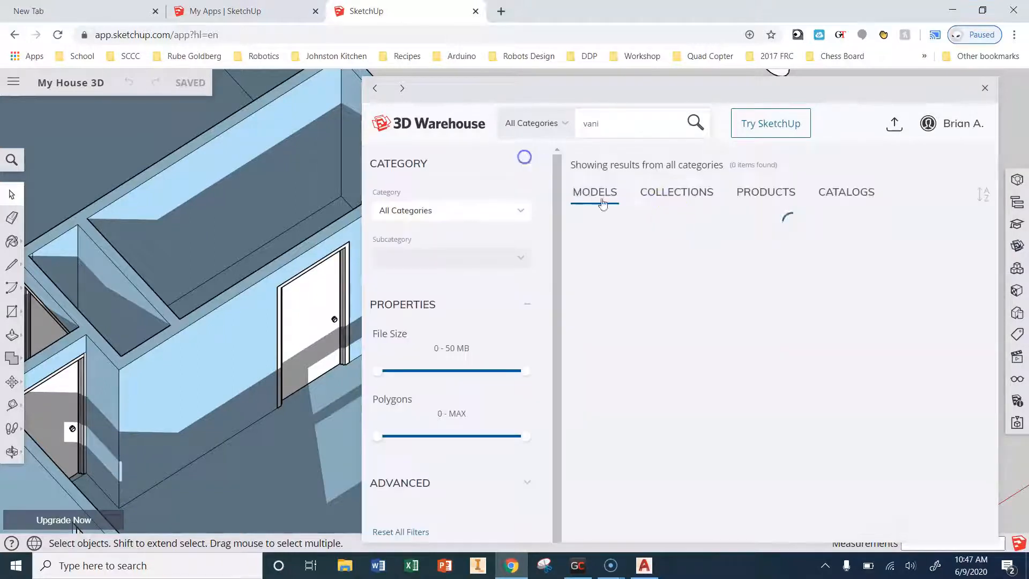
# - Download the white vanity with a marble countertop and round basin and place it on the ground outside the house
pyautogui.scroll(-2, 833, 402)
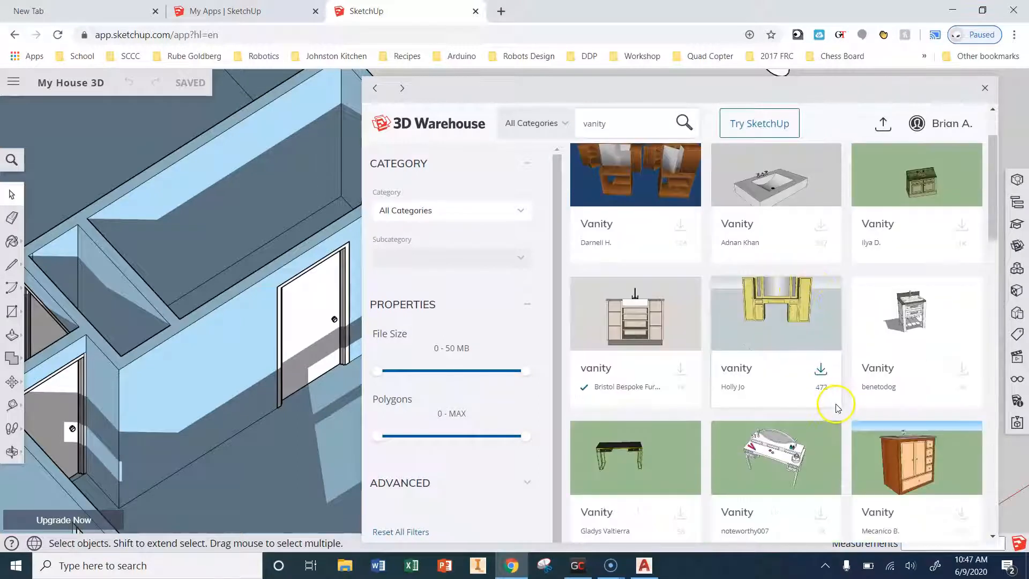
pyautogui.scroll(-6, 833, 413)
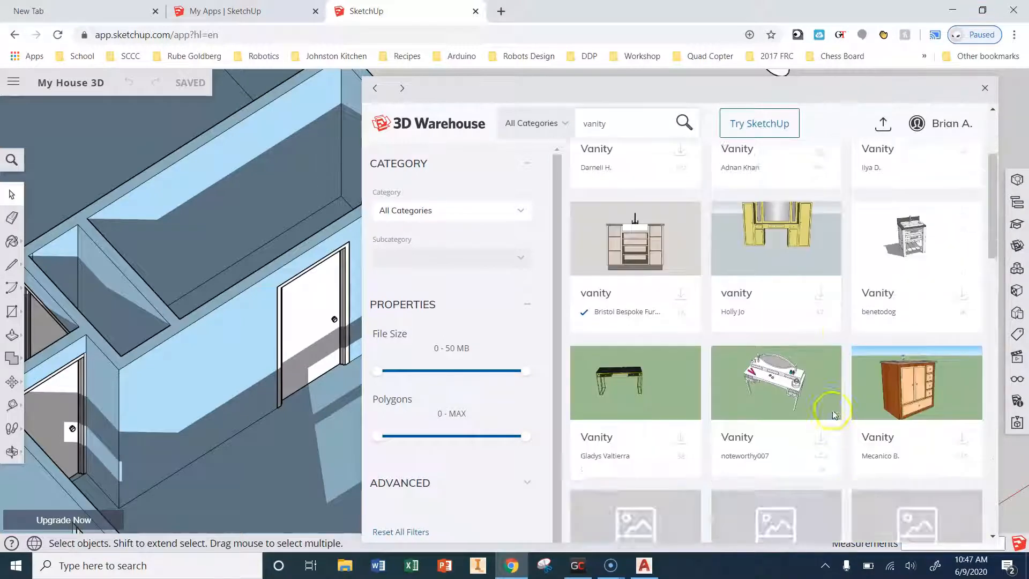
pyautogui.scroll(-3, 837, 427)
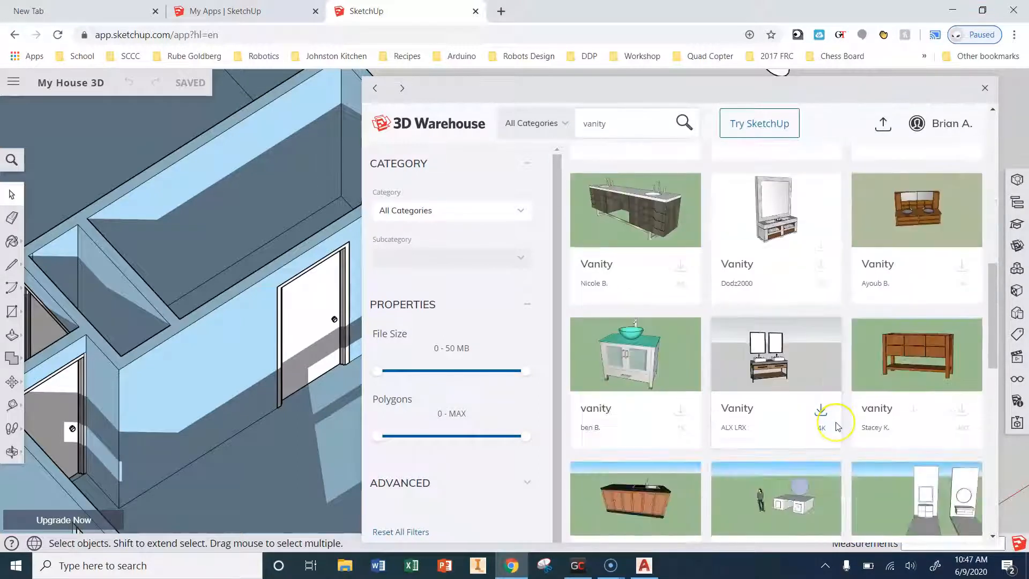
pyautogui.scroll(1, 847, 434)
pyautogui.scroll(-3, 847, 434)
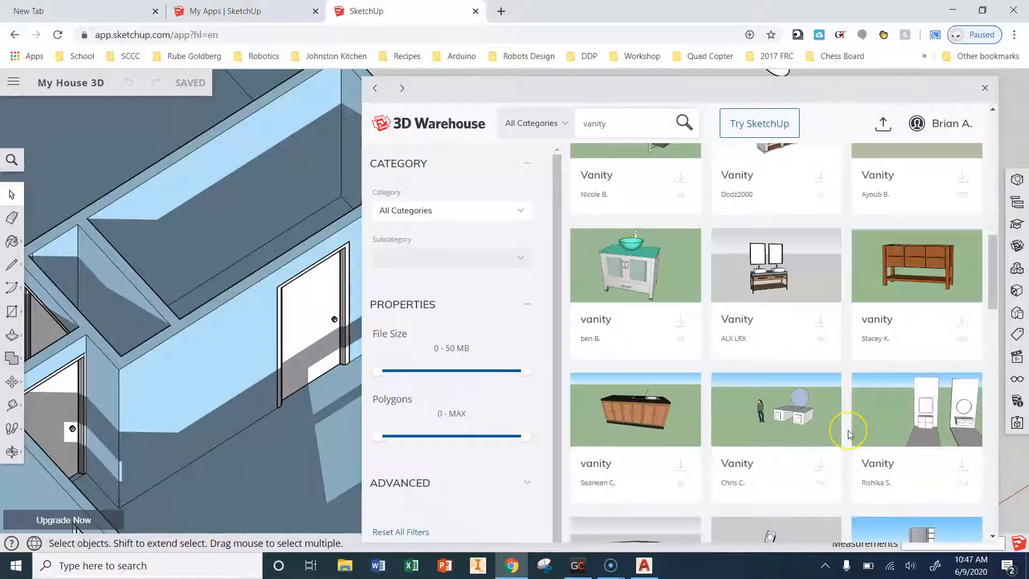
pyautogui.scroll(-3, 852, 443)
pyautogui.scroll(-2, 854, 445)
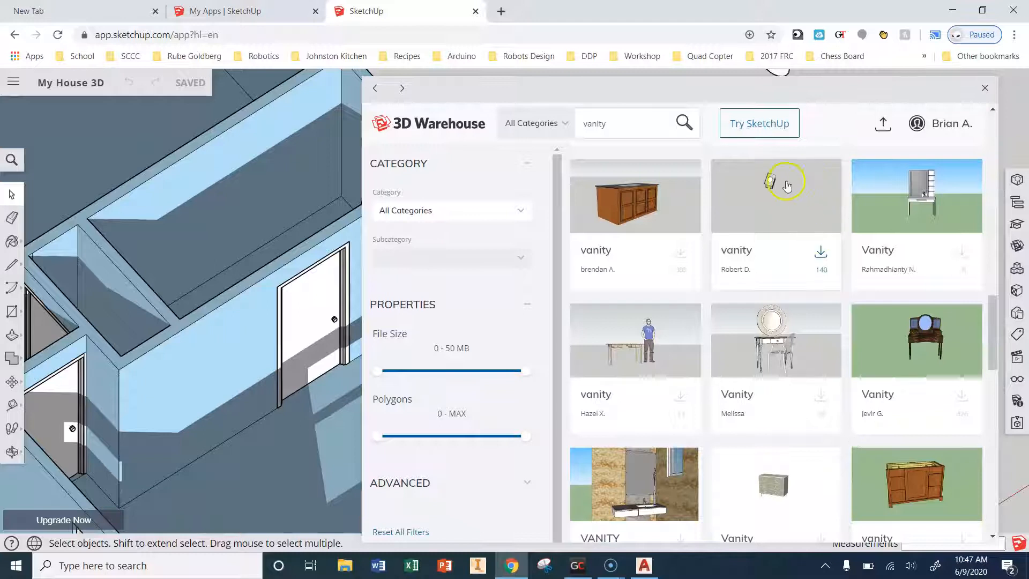
pyautogui.click(821, 251)
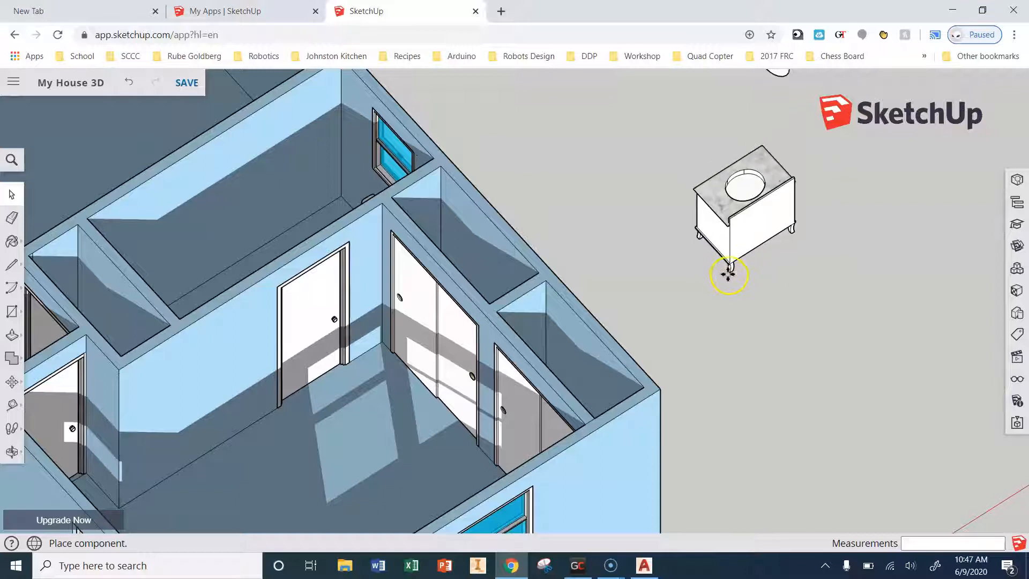
pyautogui.click(734, 288)
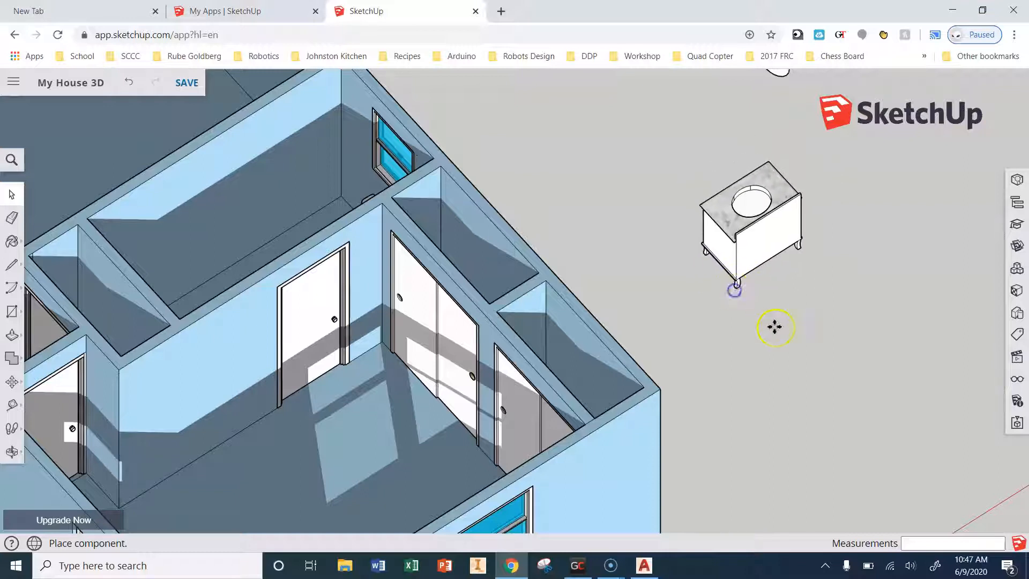
# - Search the 3D Warehouse for "vanity" again and place the white vanity with drawers, a dark top and an open slatted shelf outside the house
pyautogui.click(1016, 274)
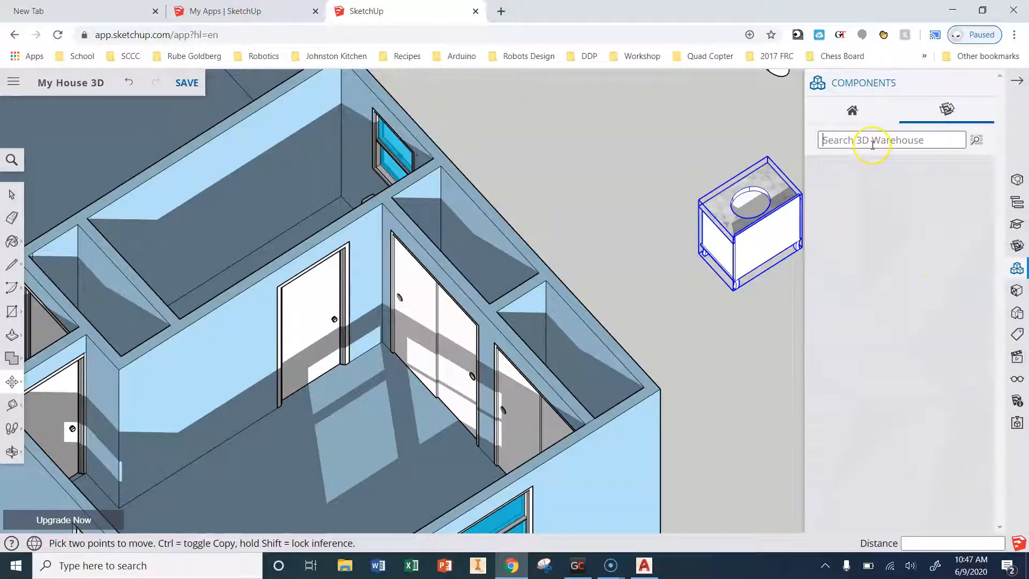
pyautogui.write('vanity')
pyautogui.press('Return')
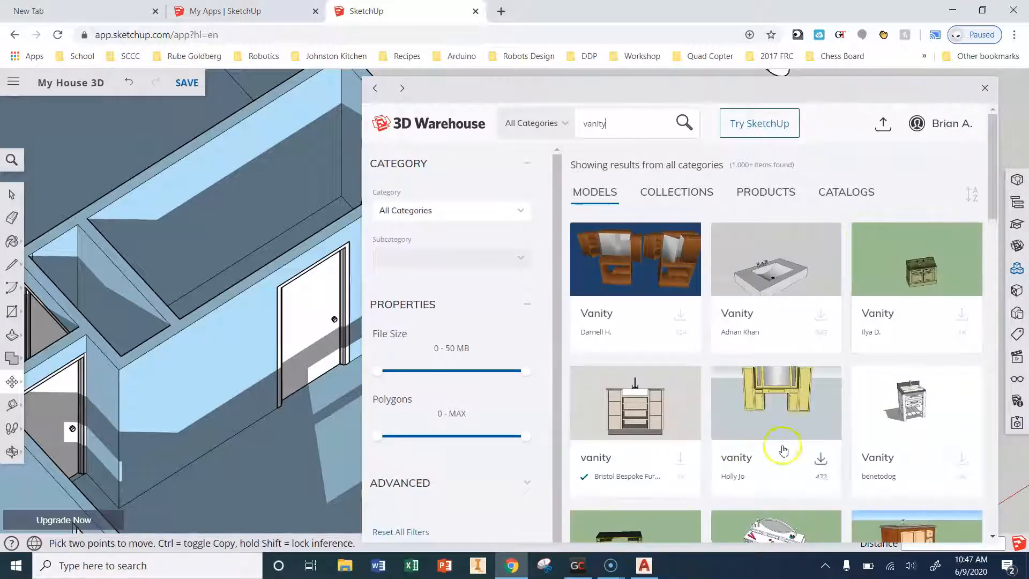
pyautogui.click(918, 432)
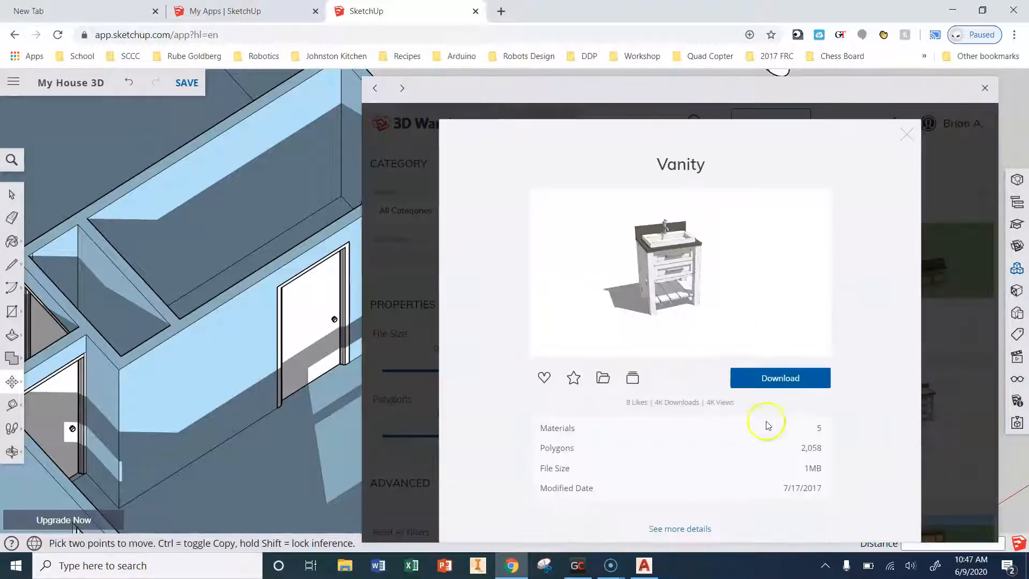
pyautogui.click(765, 377)
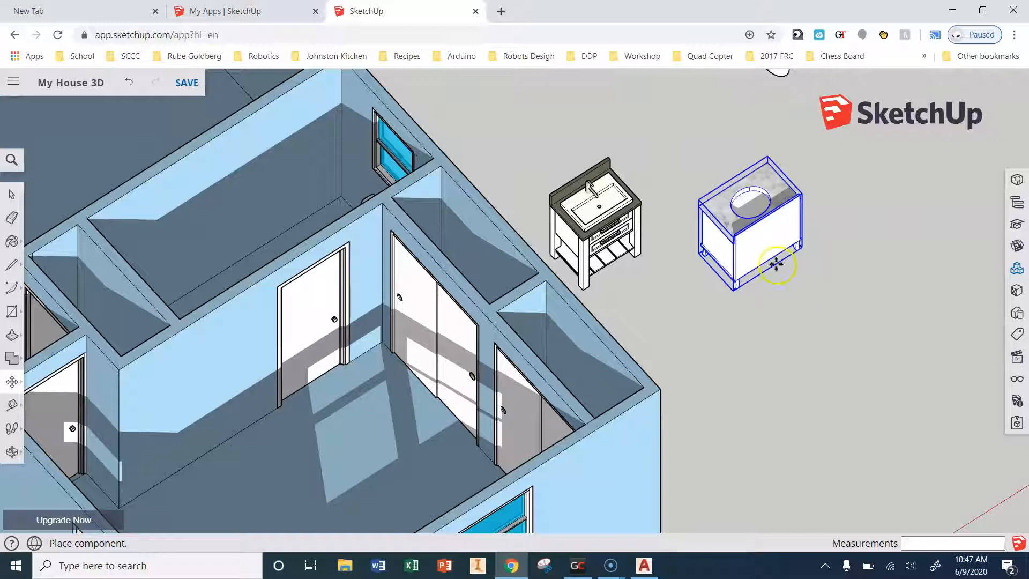
pyautogui.click(772, 162)
# - Delete the marble-topped vanity with the round basin from outside the house
pyautogui.press('m')
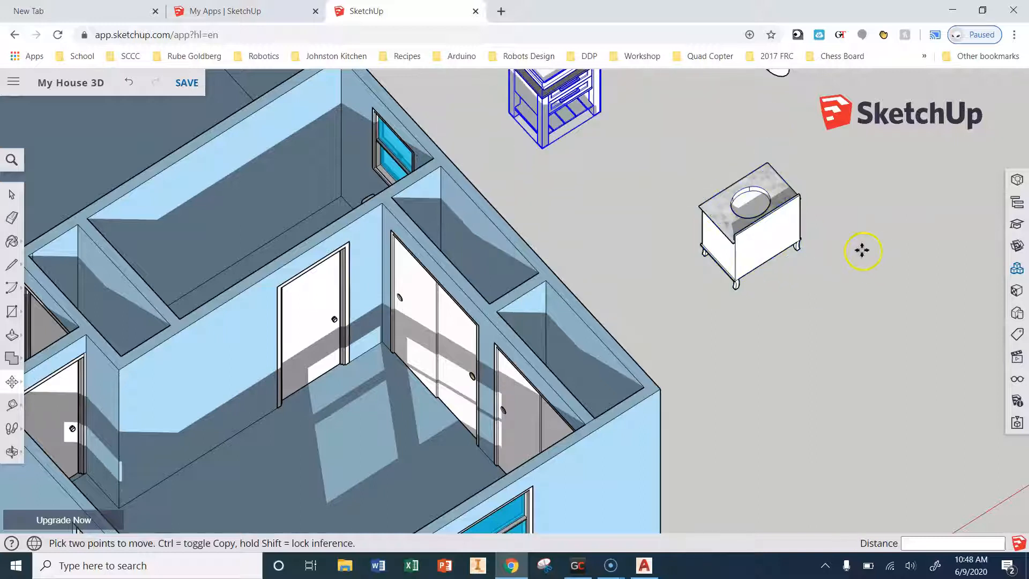
pyautogui.click(788, 233)
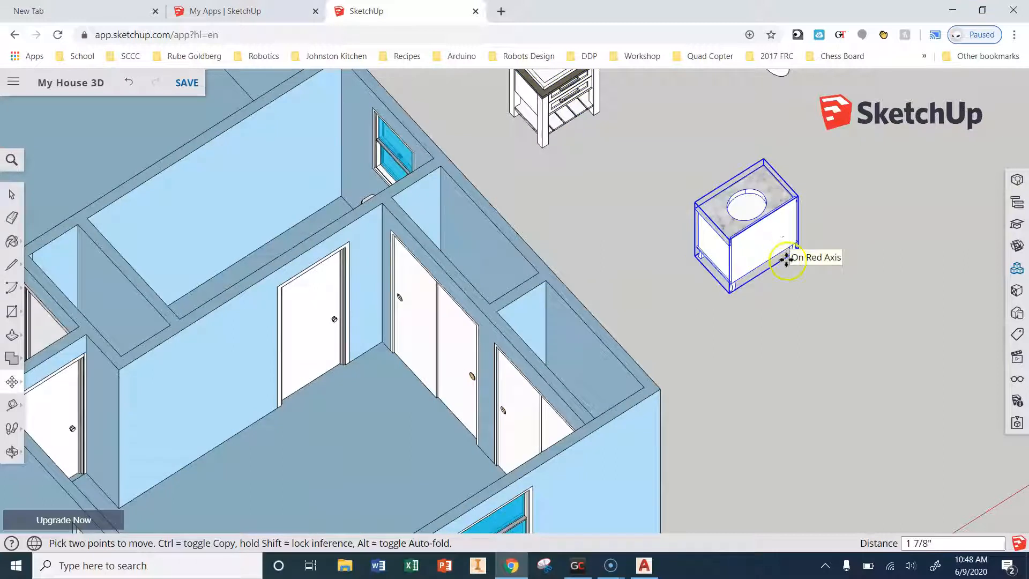
pyautogui.click(781, 244)
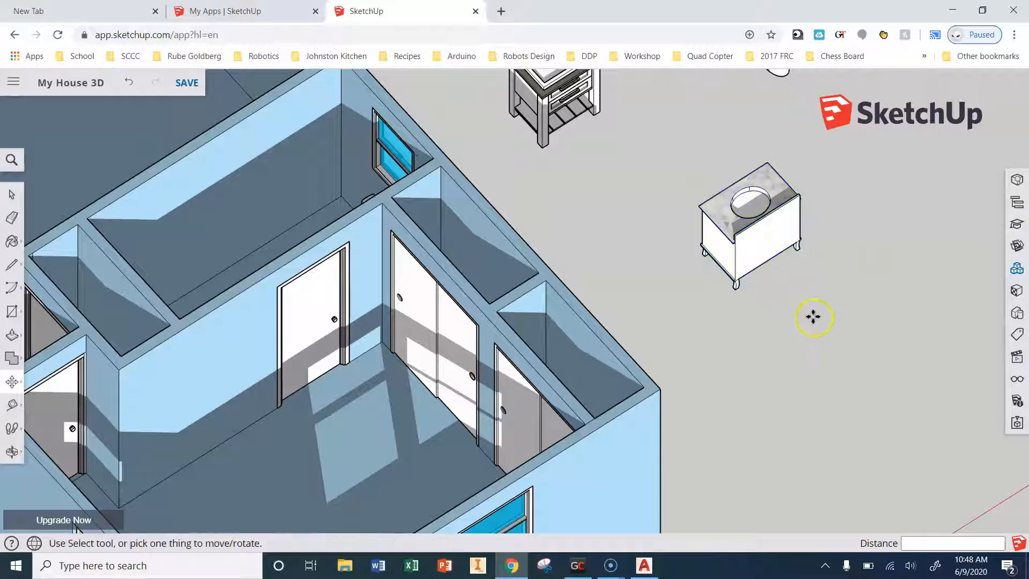
pyautogui.click(11, 195)
pyautogui.click(777, 233)
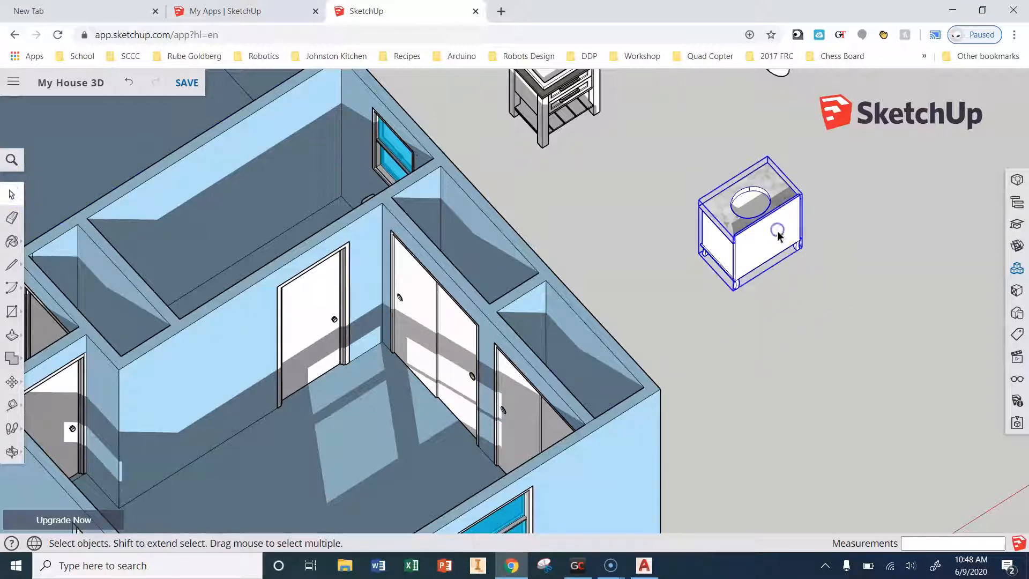
pyautogui.press('Delete')
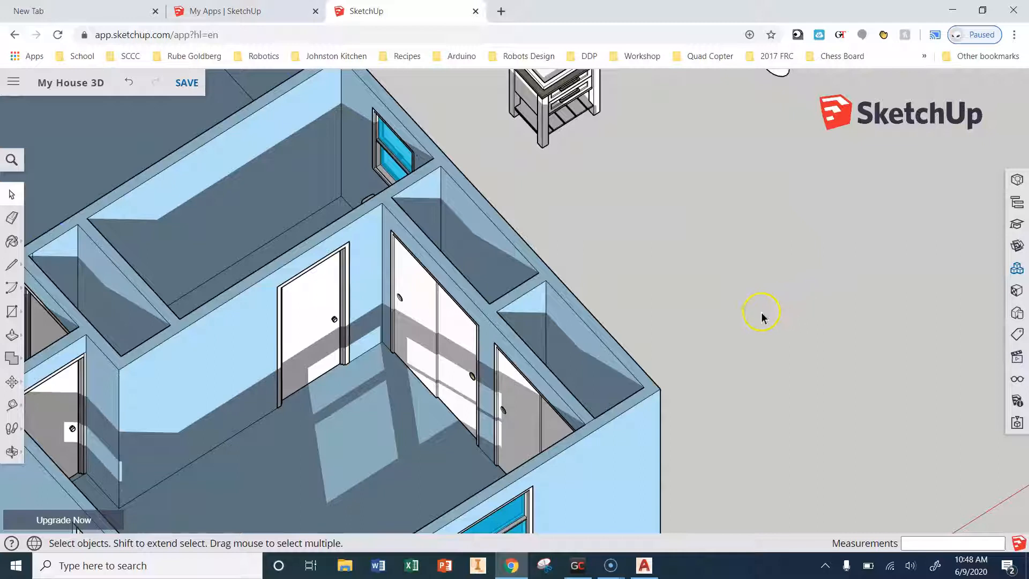
# - Copy the slatted-shelf vanity and paste the duplicate next to the toilet outside the house
pyautogui.scroll(-3, 637, 259)
pyautogui.click(604, 178)
pyautogui.hotkey('ctrl', 'v')
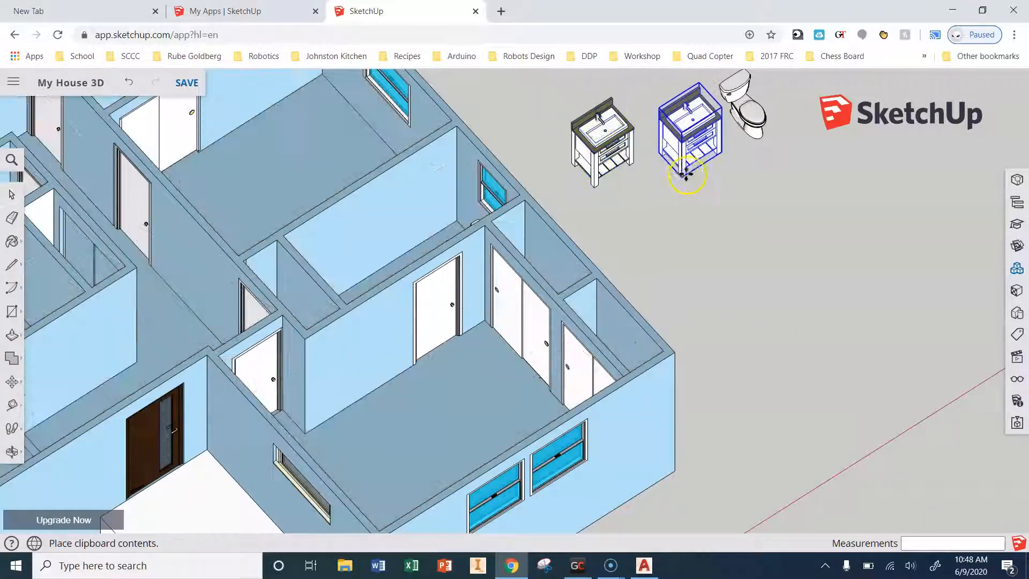
pyautogui.click(679, 180)
pyautogui.press('m')
pyautogui.press('Escape')
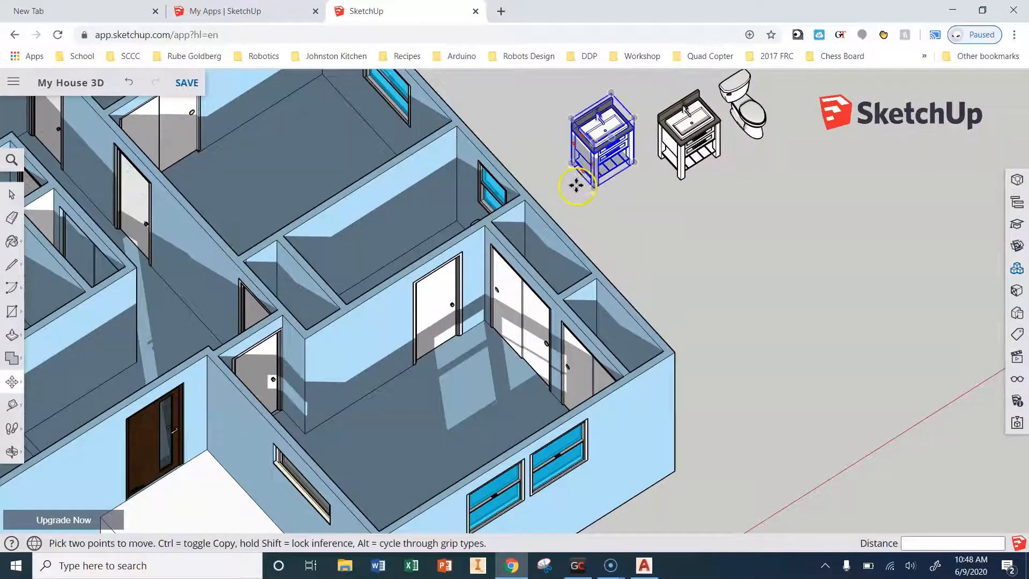
# - Move the original vanity by a bottom corner into the narrow bathroom, snapping to the floor-edge midpoint of the long wall and declining to leave the page
pyautogui.moveTo(564, 187); pyautogui.dragTo(1019, 223, button='middle')
pyautogui.scroll(3, 294, 255)
pyautogui.scroll(5, 295, 256)
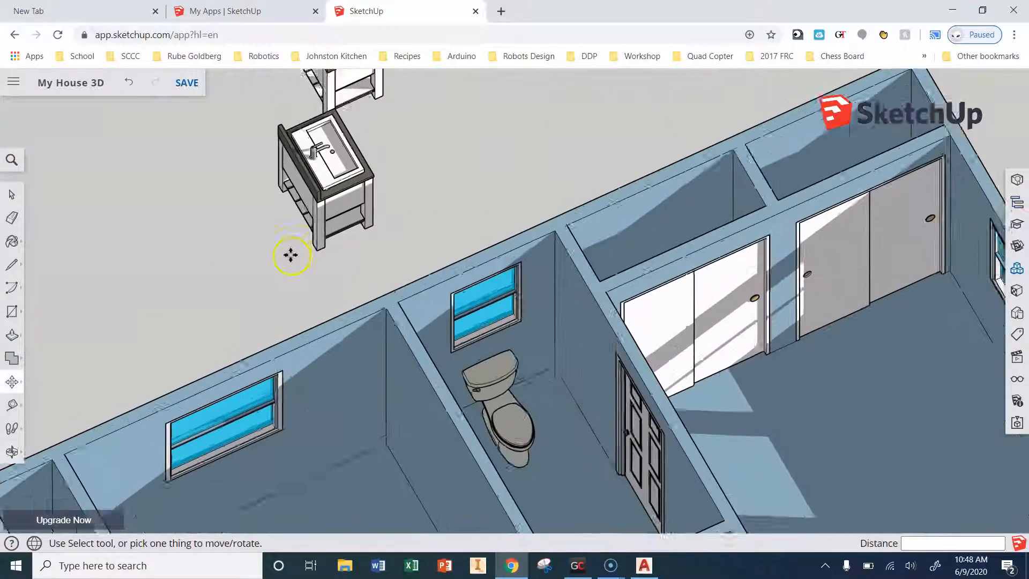
pyautogui.click(319, 239)
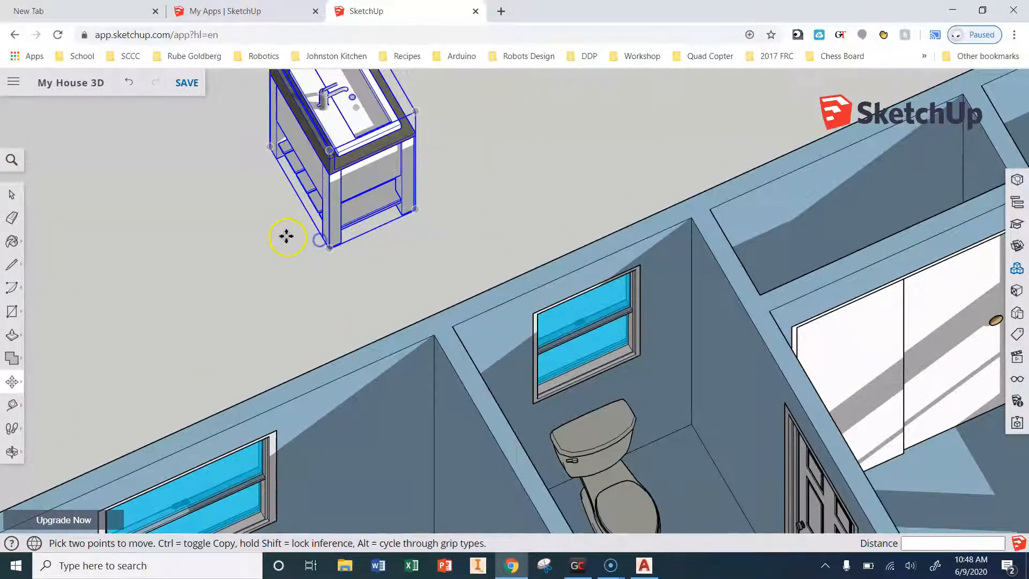
pyautogui.scroll(-6, 278, 230)
pyautogui.moveTo(480, 324); pyautogui.dragTo(63, 332, button='middle')
pyautogui.hotkey('alt', 'Left')
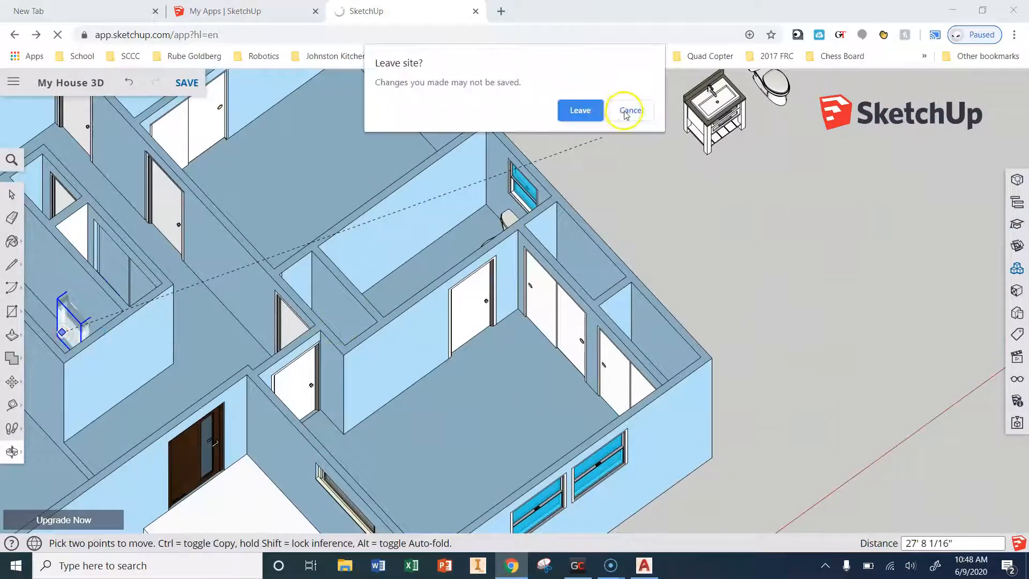
pyautogui.click(626, 113)
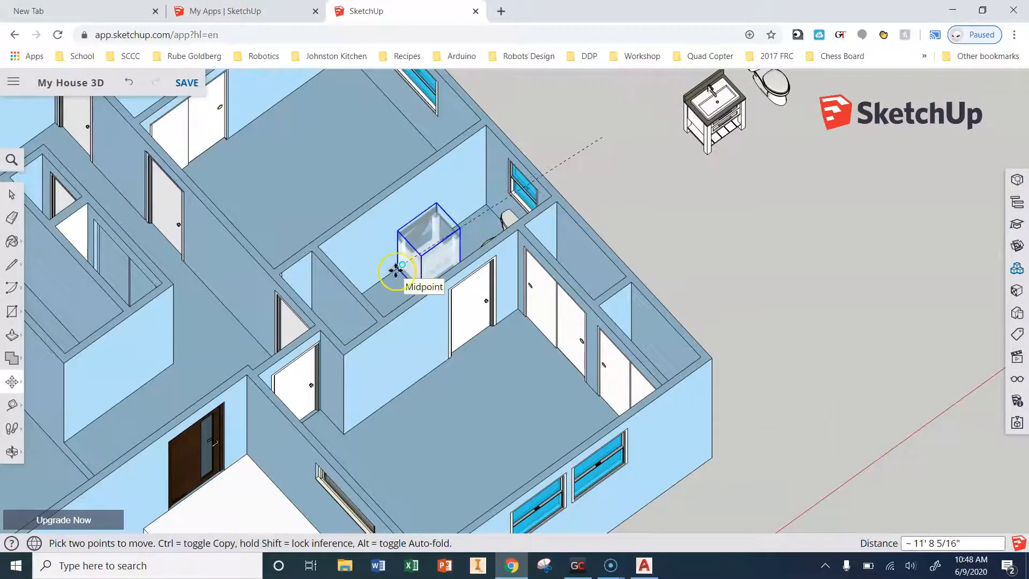
pyautogui.click(396, 270)
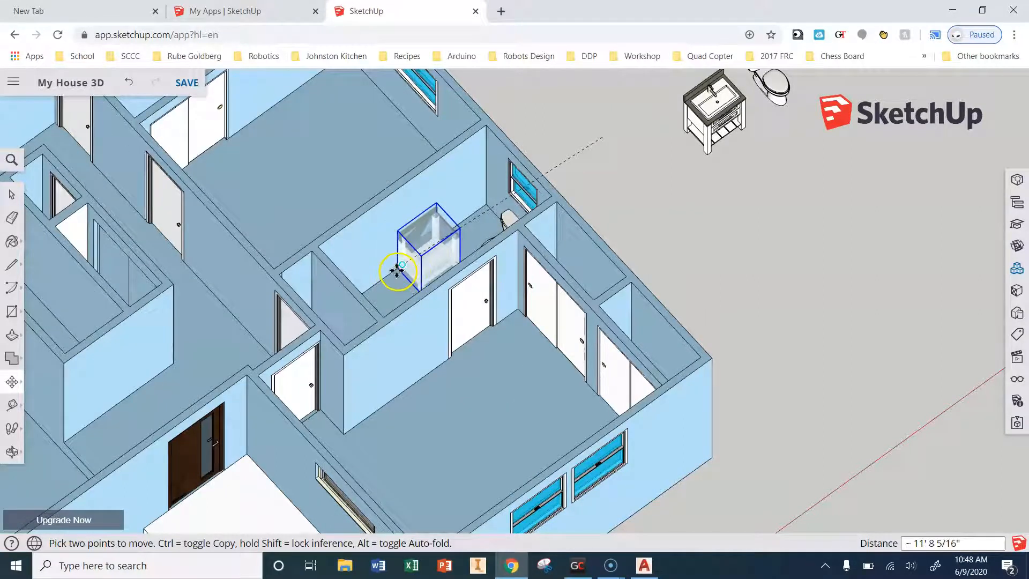
# - Slide the bathroom vanity about 8 inches along the red axis, away from the exterior window wall
pyautogui.hotkey('alt', 'Left')
pyautogui.moveTo(702, 215); pyautogui.dragTo(722, 295, button='middle')
pyautogui.click(630, 134)
pyautogui.moveTo(627, 138); pyautogui.dragTo(573, 270, button='middle')
pyautogui.press('m')
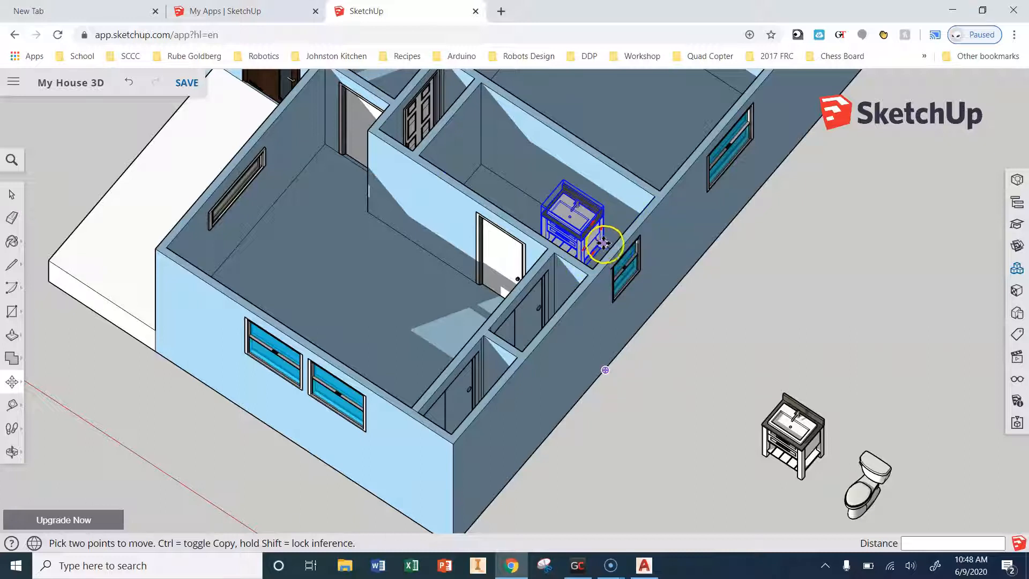
pyautogui.click(596, 240)
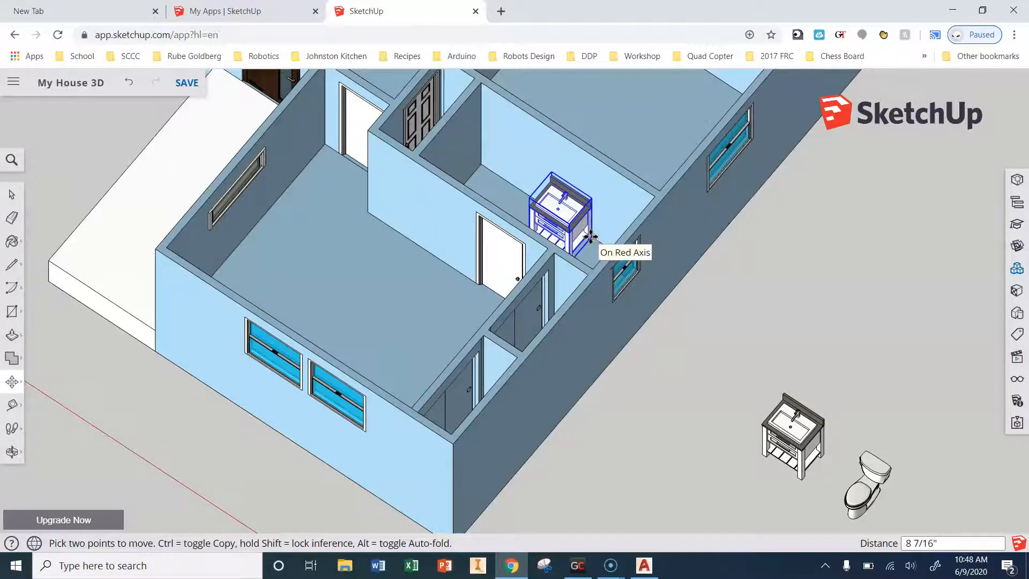
pyautogui.click(620, 271)
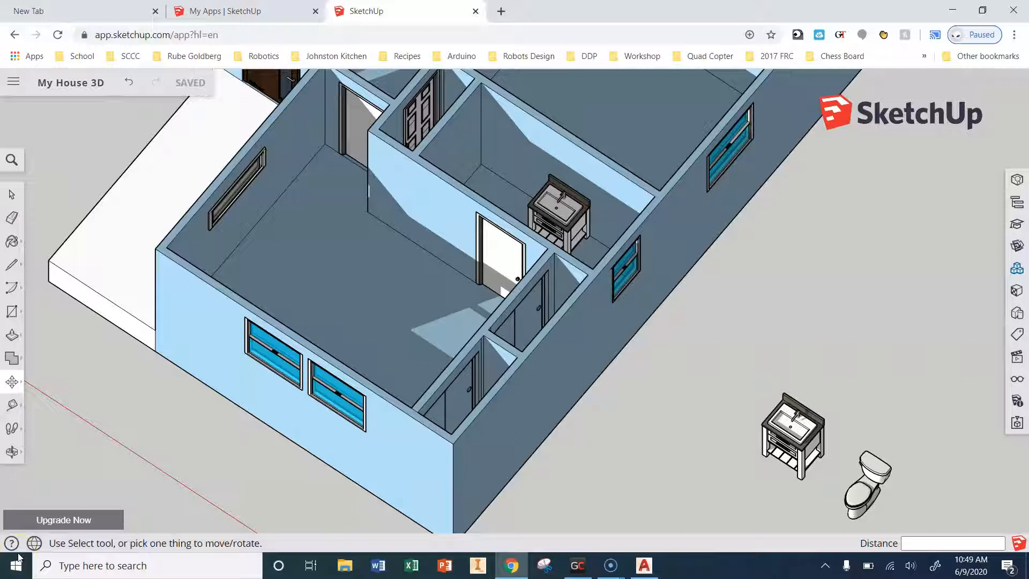
# - Search the 3D Warehouse components for "shower"
pyautogui.click(1017, 268)
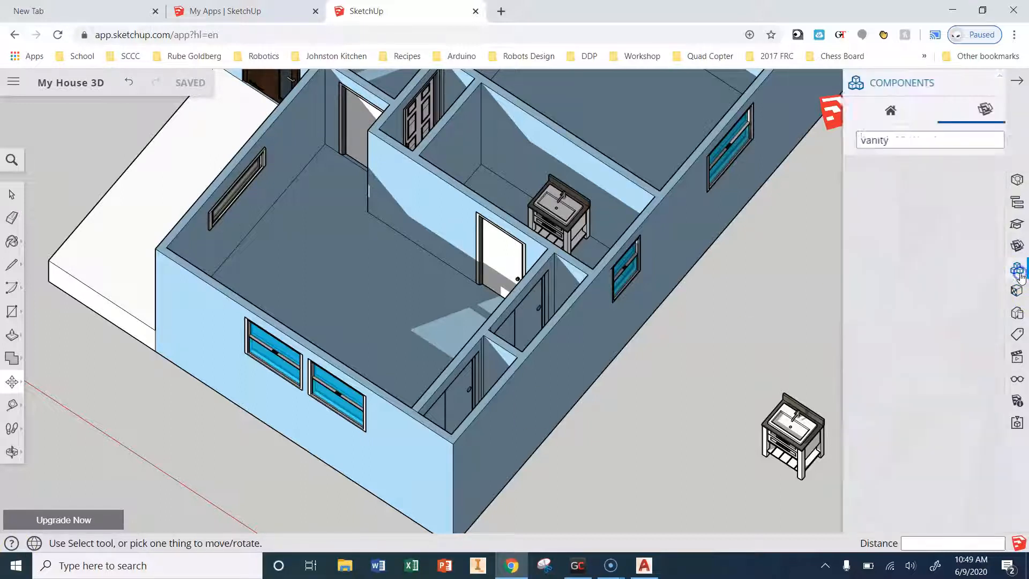
pyautogui.write('showe')
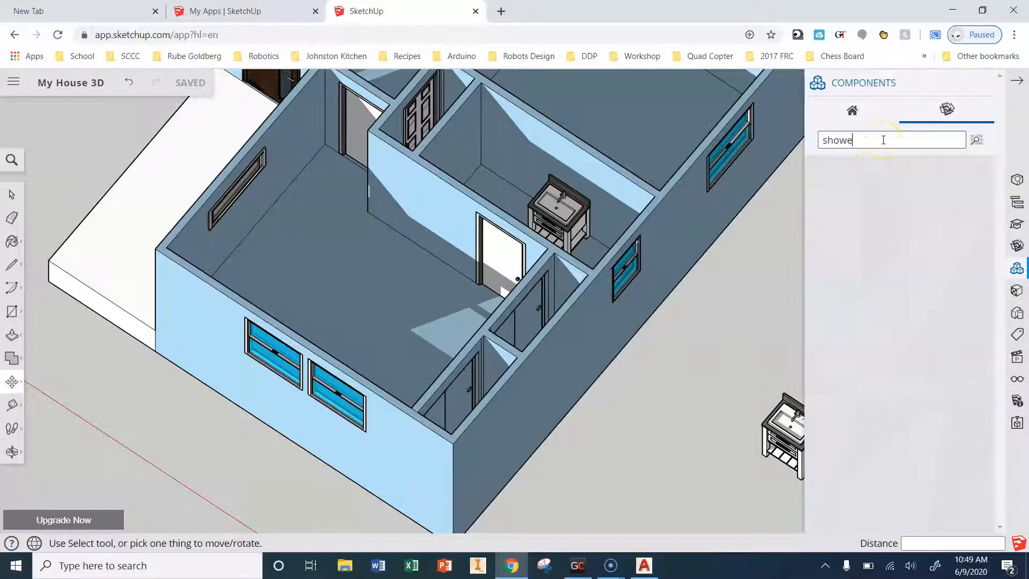
pyautogui.write('r')
pyautogui.press('Return')
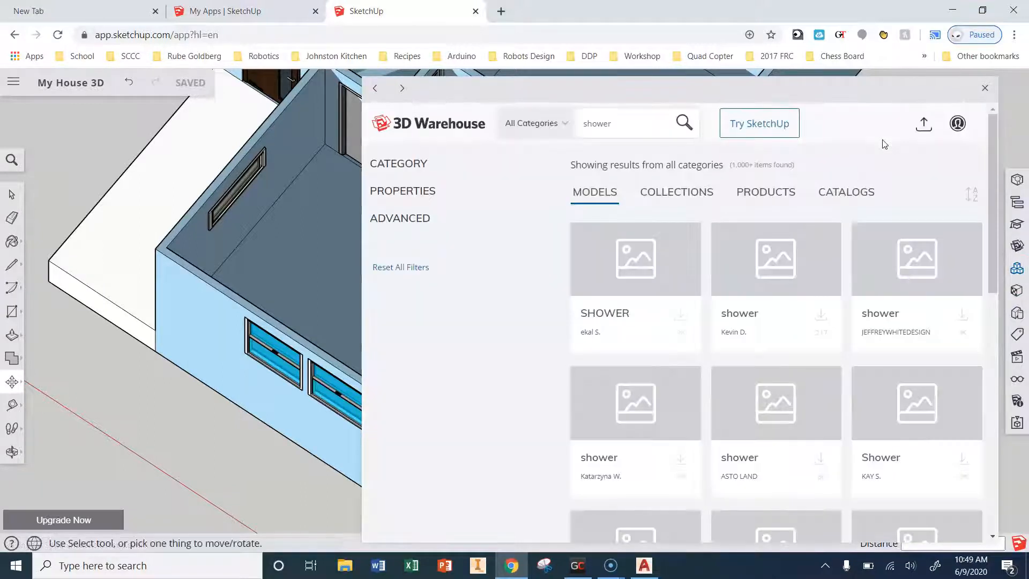
# - Download the rectangular shower cabin with a glass front from the results and place it outside the house near the vanity and toilet
pyautogui.scroll(-2, 790, 376)
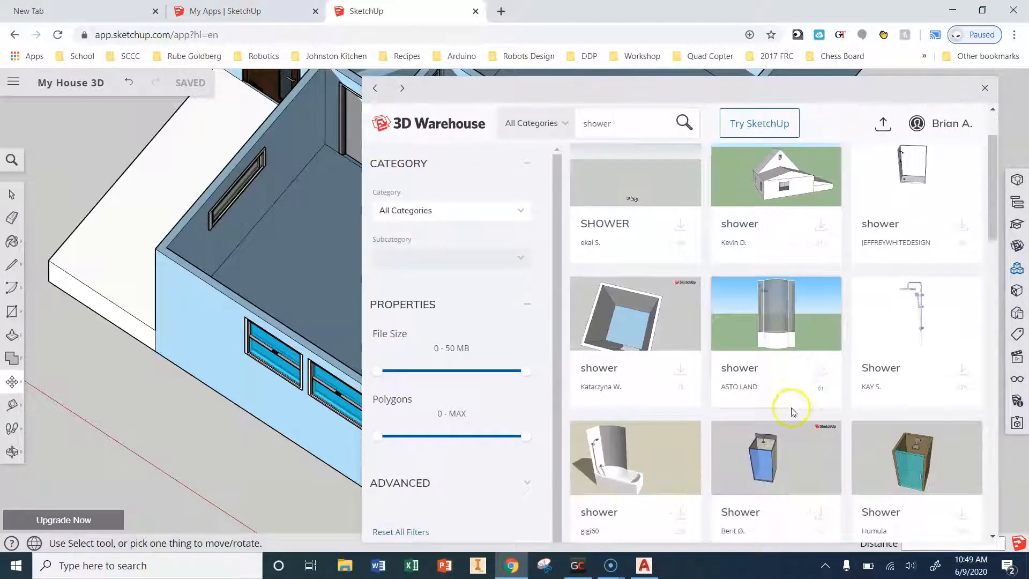
pyautogui.scroll(-6, 822, 313)
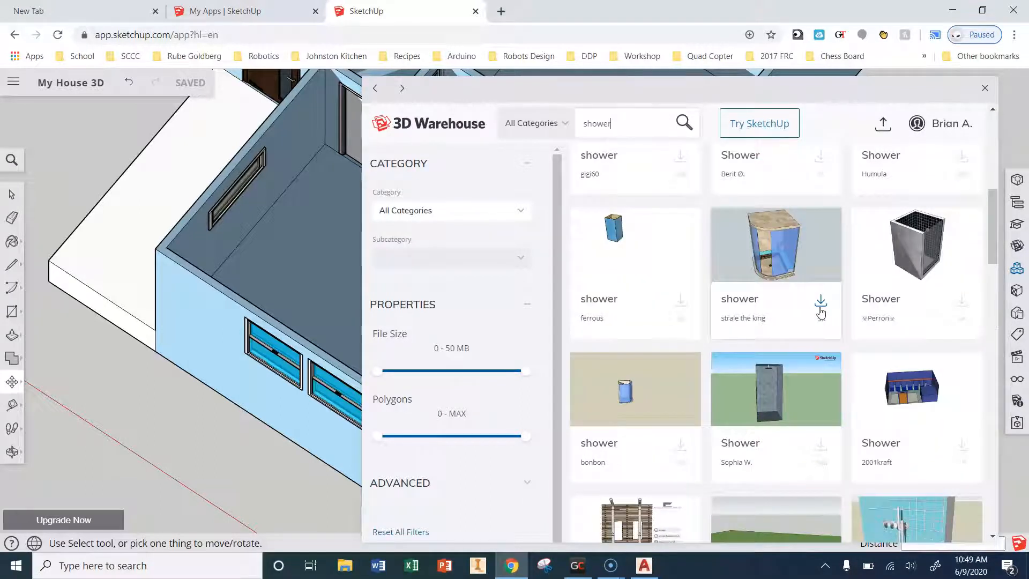
pyautogui.scroll(-7, 821, 313)
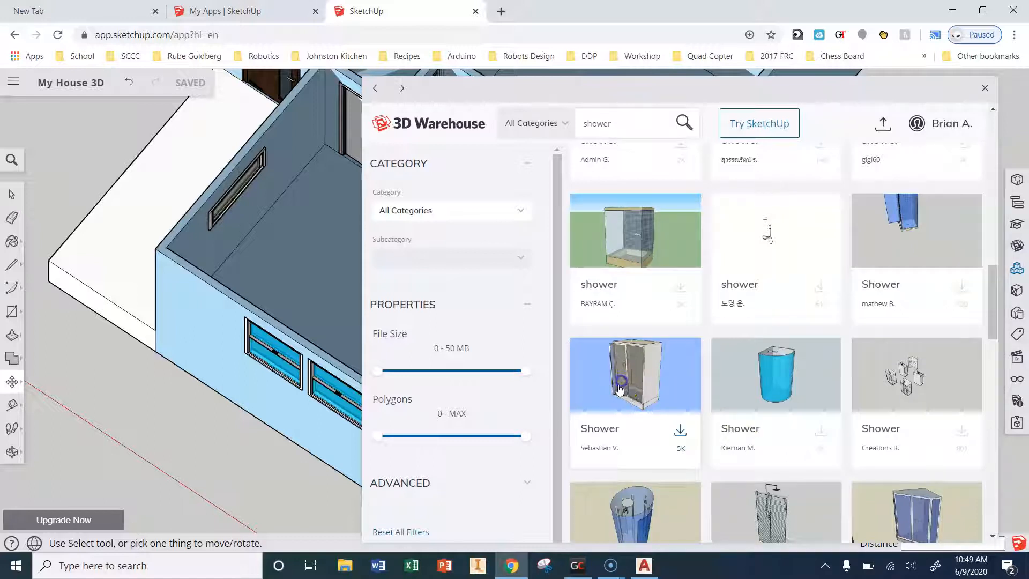
pyautogui.click(679, 428)
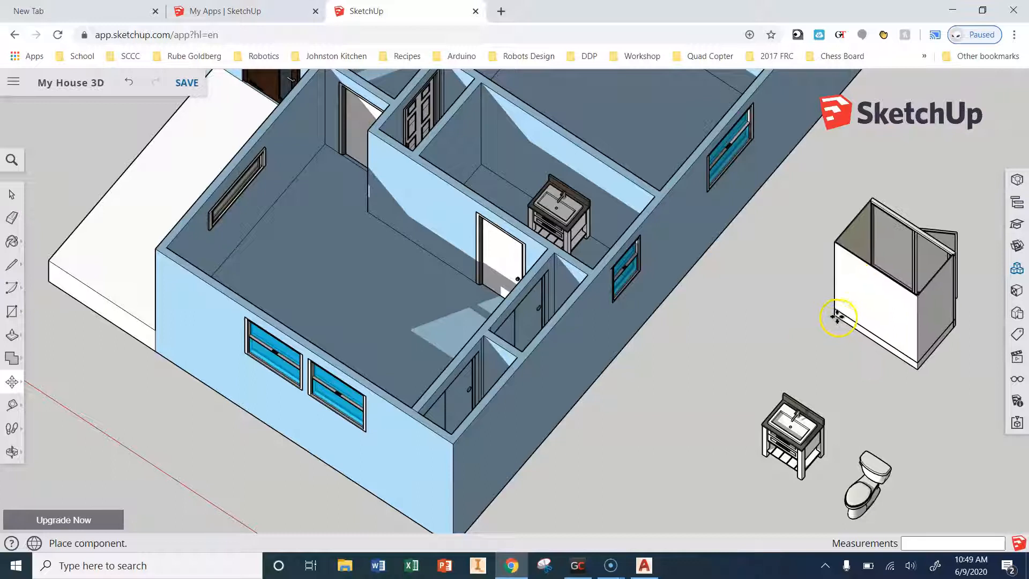
pyautogui.click(839, 320)
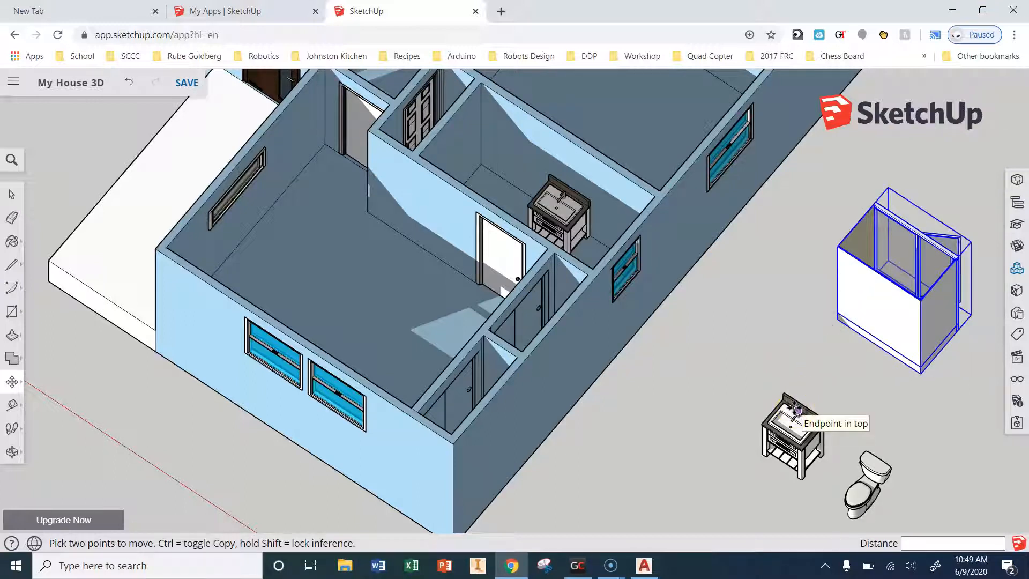
# - Rotate the shower cabin 90 degrees in the ground plane, aligned to the green axis
pyautogui.press('q')
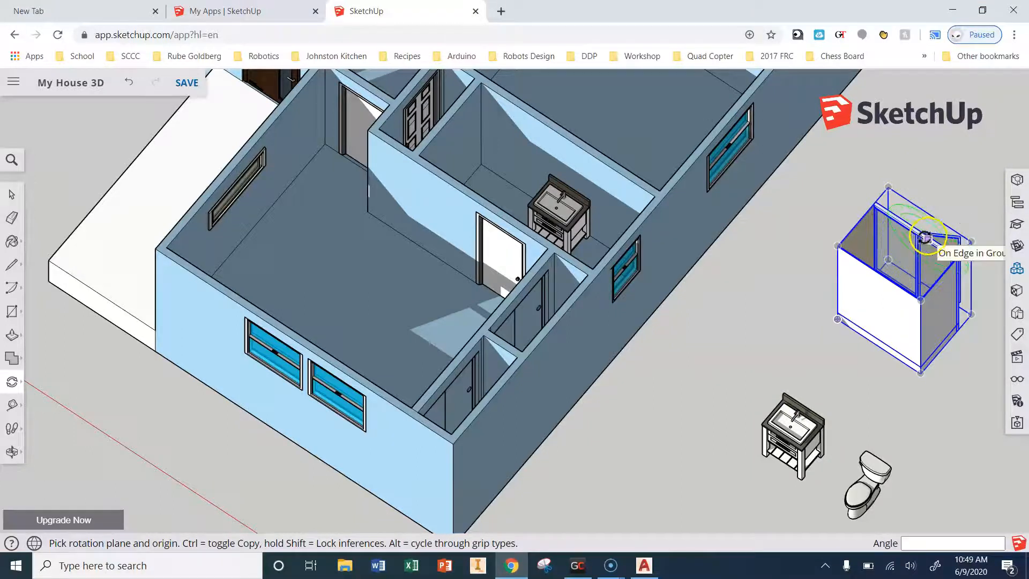
pyautogui.click(911, 224)
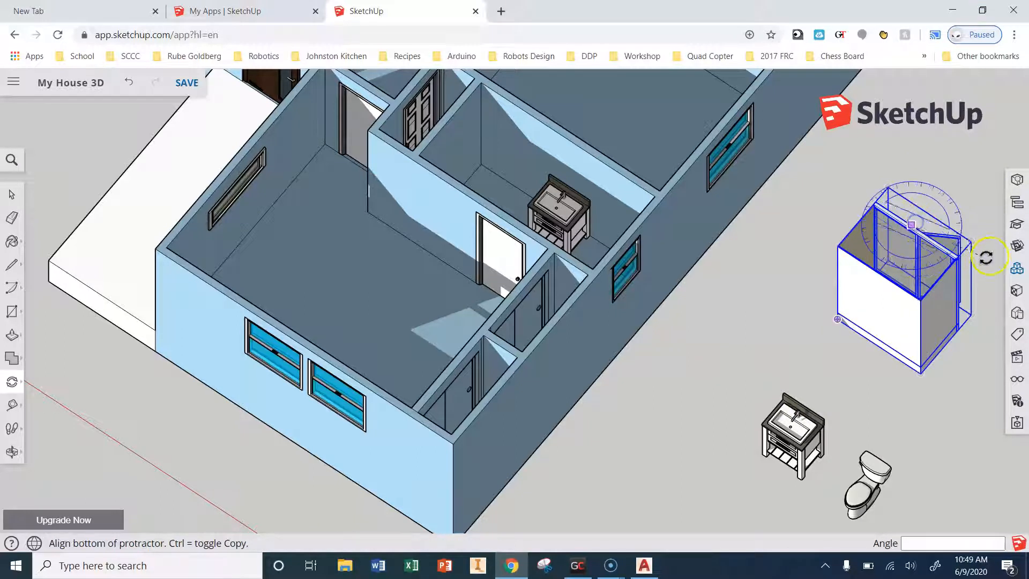
pyautogui.click(923, 301)
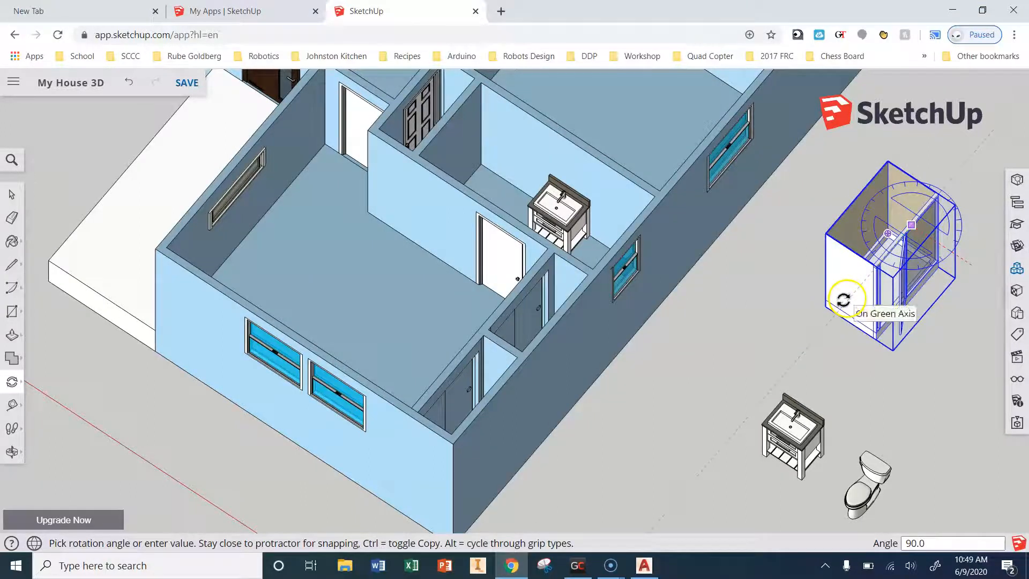
pyautogui.click(797, 369)
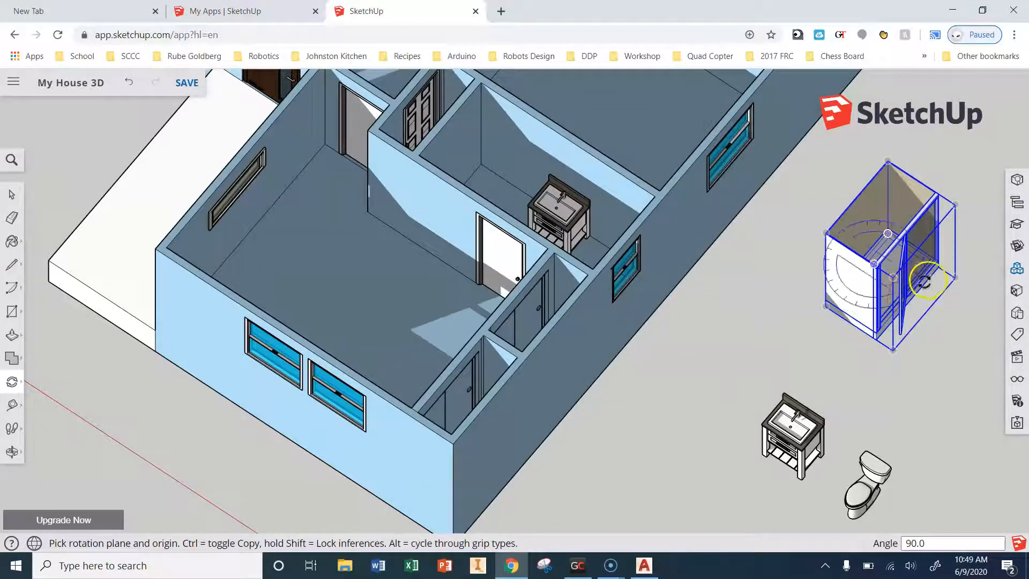
# - Flip the shower cabin along the component's red axis to mirror its door and shower head, declining to leave the page
pyautogui.moveTo(926, 279); pyautogui.dragTo(808, 335, button='middle')
pyautogui.moveTo(622, 349); pyautogui.dragTo(622, 340, button='middle')
pyautogui.hotkey('alt', 'Left')
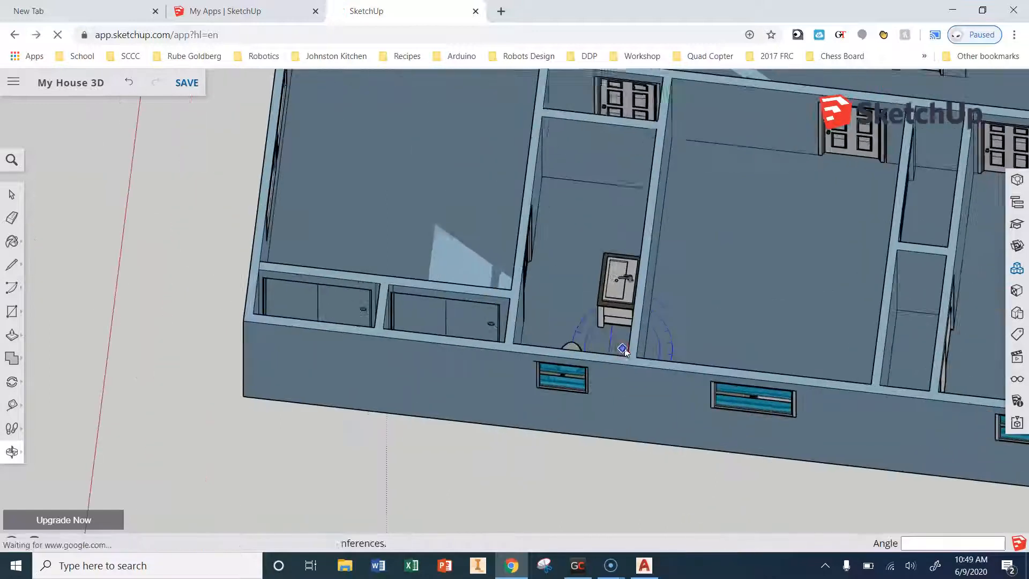
pyautogui.click(632, 133)
pyautogui.scroll(5, 588, 257)
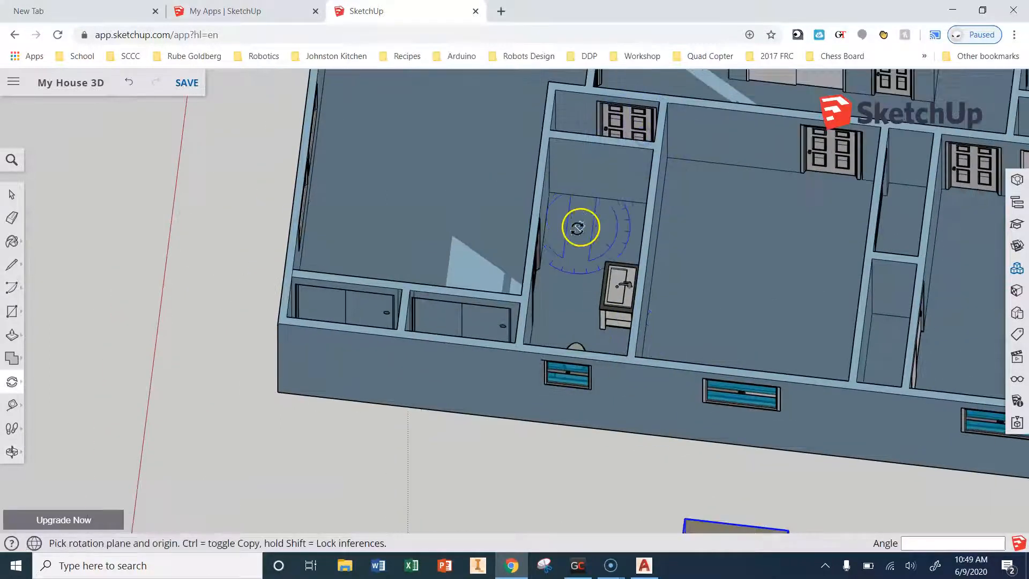
pyautogui.scroll(-6, 604, 280)
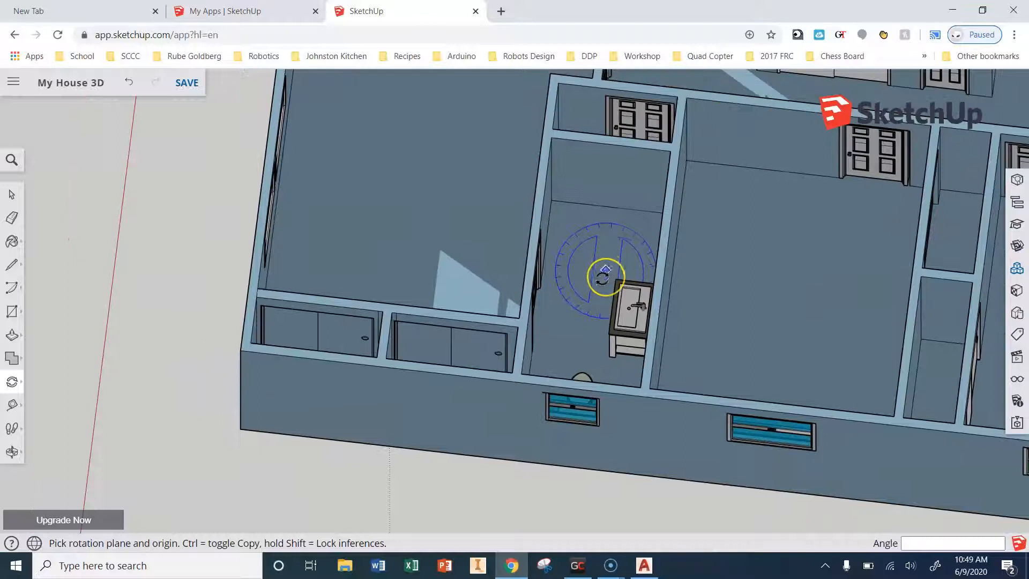
pyautogui.scroll(-2, 603, 280)
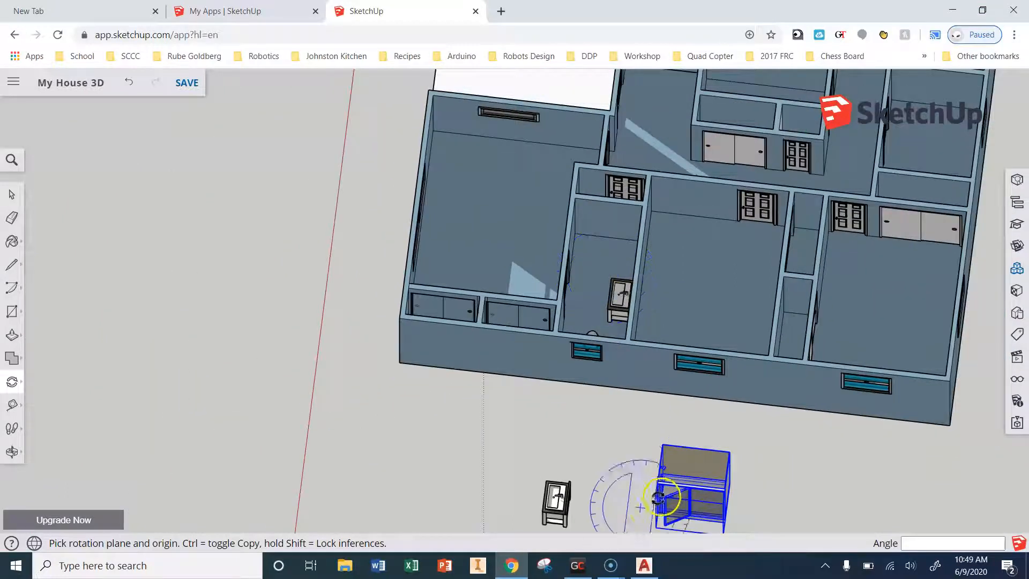
pyautogui.scroll(4, 665, 485)
pyautogui.scroll(2, 665, 485)
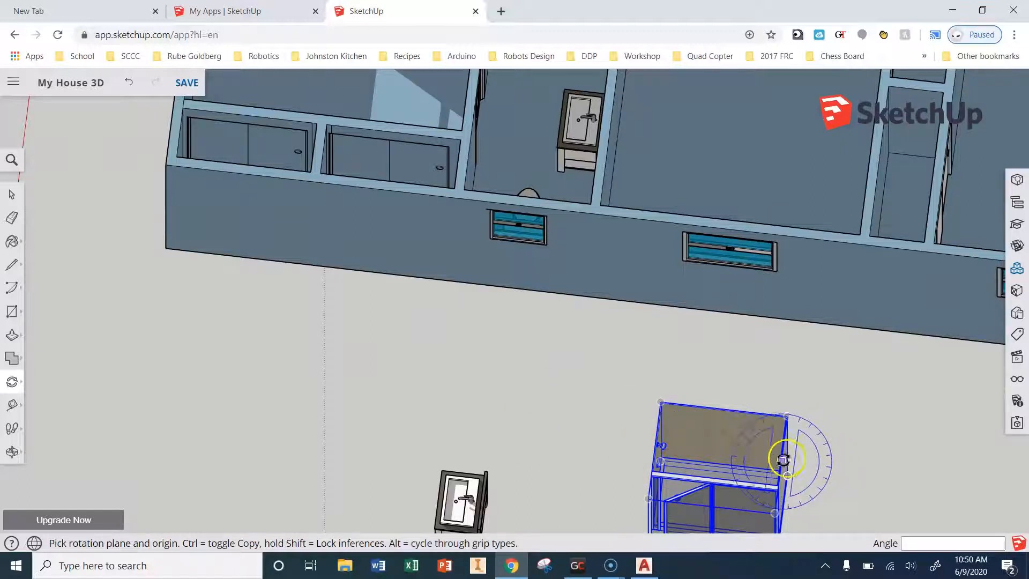
pyautogui.scroll(-1, 754, 409)
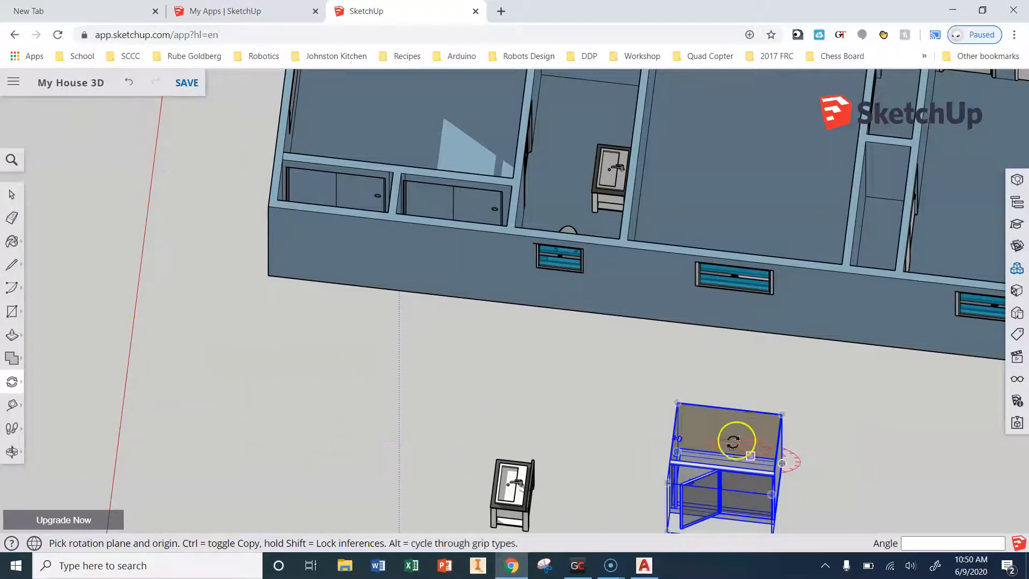
pyautogui.rightClick(736, 416)
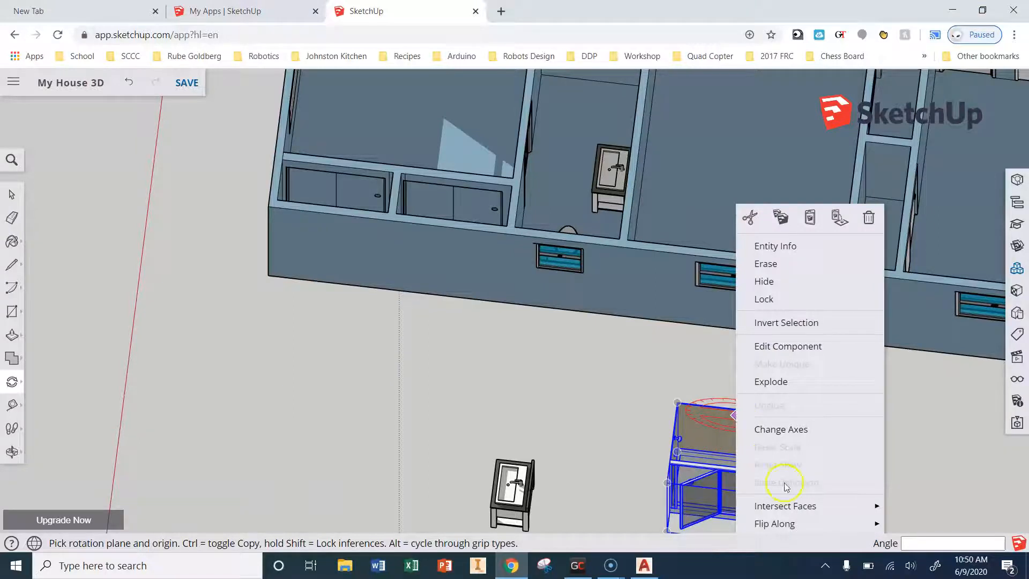
pyautogui.moveTo(804, 530)
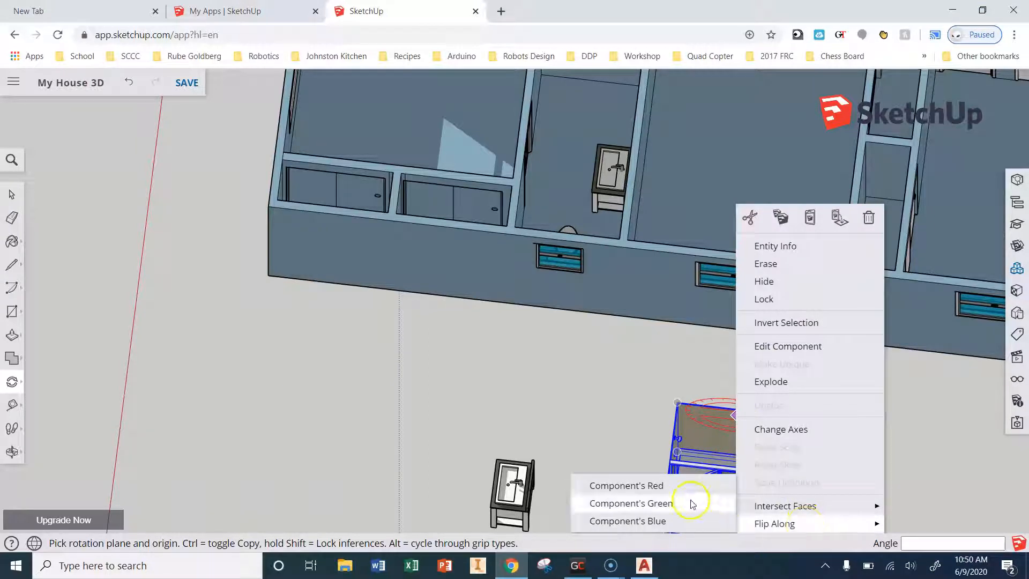
pyautogui.click(672, 485)
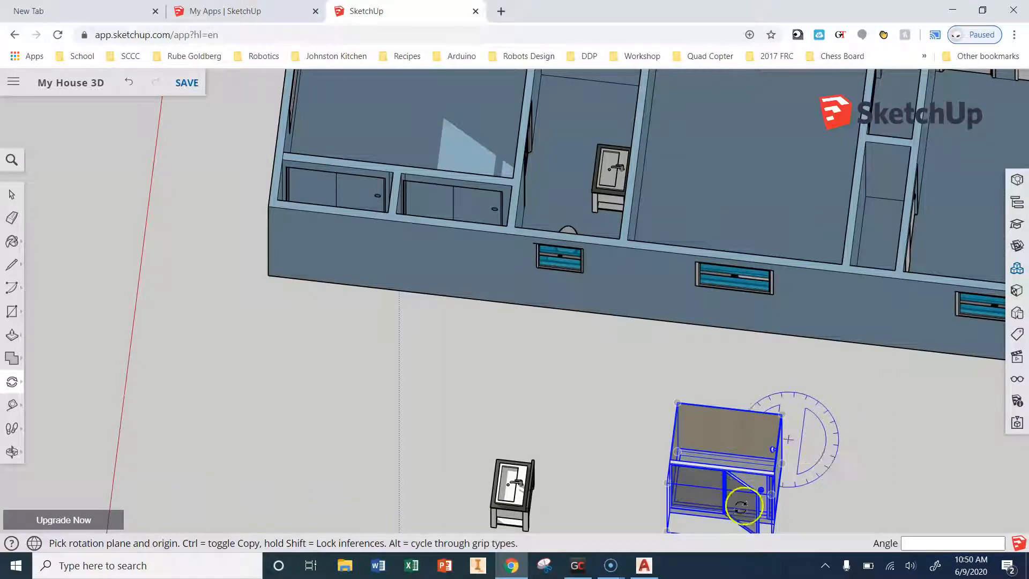
# - Move the shower cabin by its back bottom corner on the shower-head side, snapping it to the far floor corner of the narrow bathroom
pyautogui.scroll(2, 791, 488)
pyautogui.press('m')
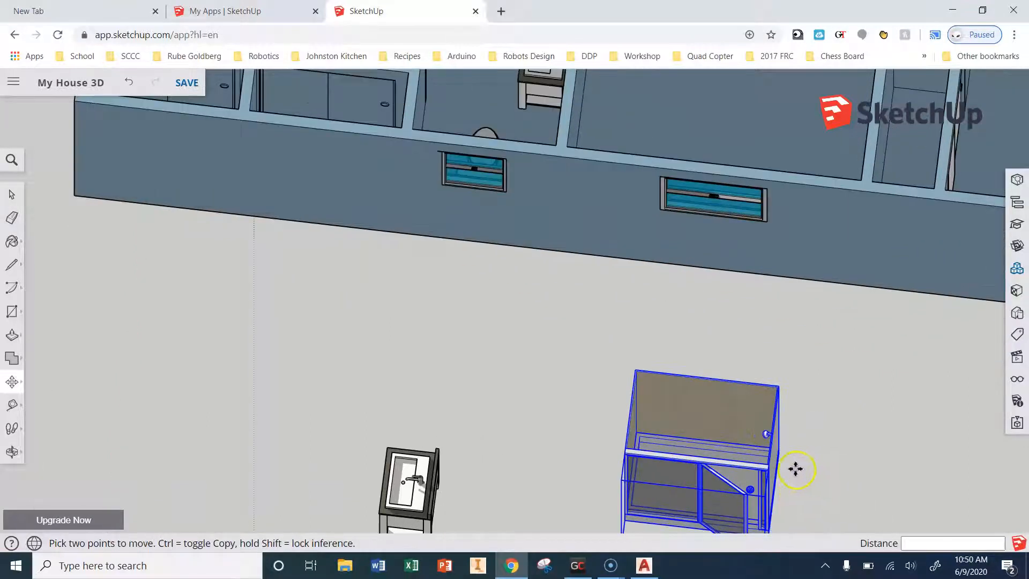
pyautogui.scroll(5, 792, 469)
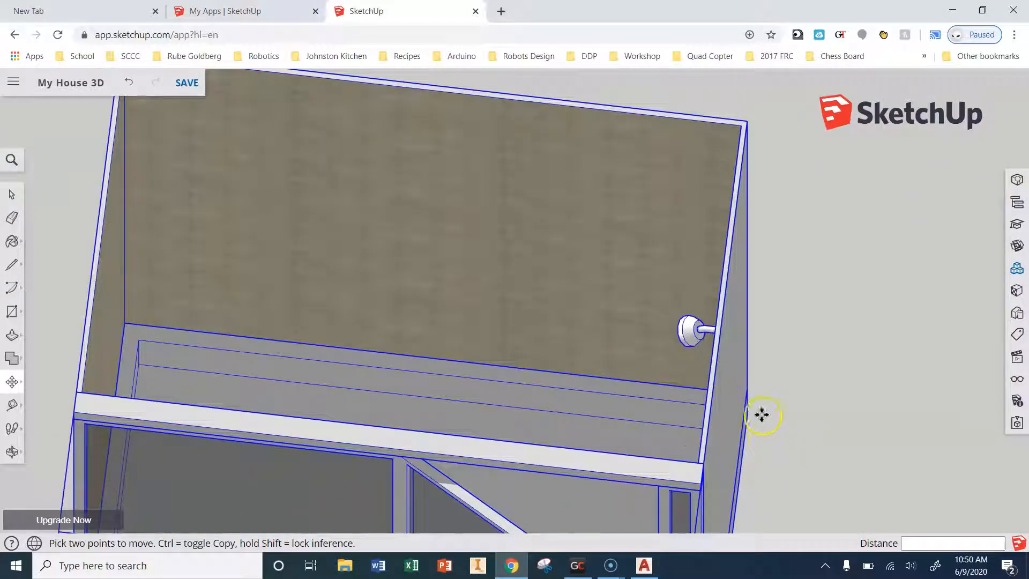
pyautogui.click(751, 421)
pyautogui.scroll(-2, 813, 429)
pyautogui.scroll(-5, 824, 442)
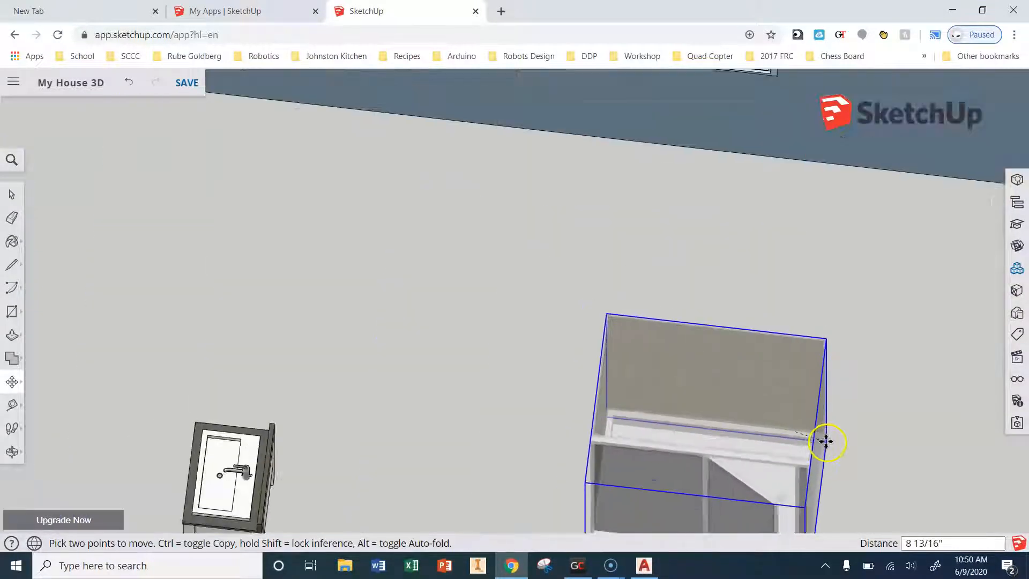
pyautogui.moveTo(790, 429); pyautogui.dragTo(873, 405, button='middle')
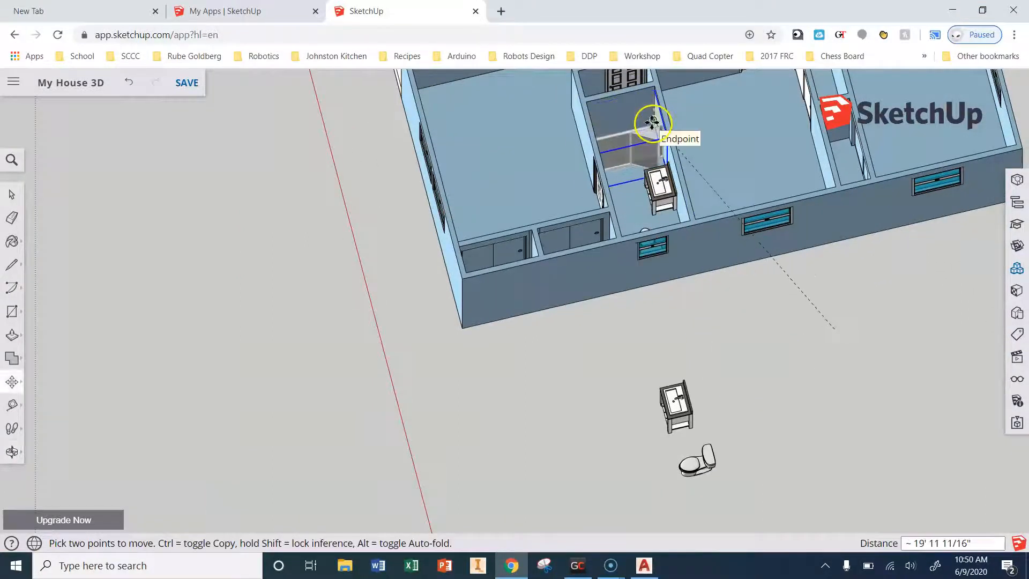
pyautogui.scroll(3, 648, 128)
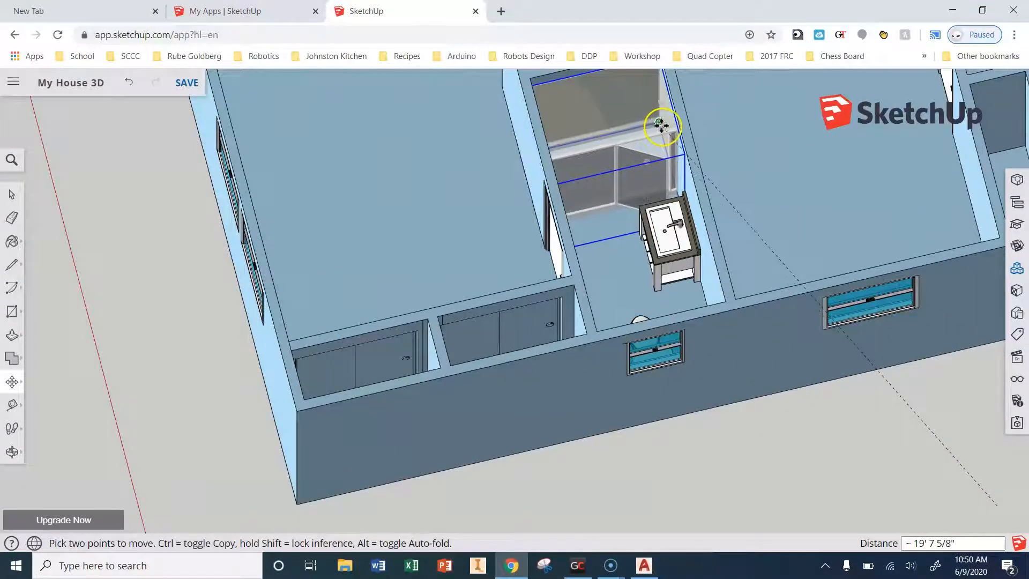
pyautogui.click(662, 125)
pyautogui.press('Escape')
# - Examine the fit of the shower cabin and its open door against the bathroom walls, vanity and toilet
pyautogui.press('o')
pyautogui.moveTo(820, 459); pyautogui.dragTo(804, 573)
pyautogui.press('m')
pyautogui.moveTo(686, 400); pyautogui.dragTo(712, 371, button='middle')
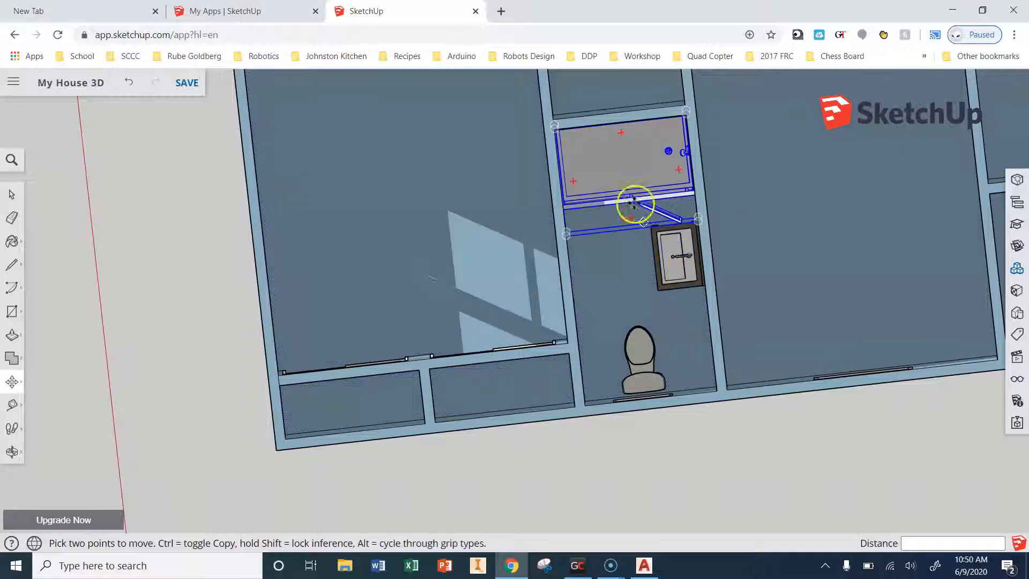
pyautogui.moveTo(618, 304); pyautogui.dragTo(650, 236, button='middle')
pyautogui.hotkey('alt', 'Left')
pyautogui.press('Escape')
pyautogui.moveTo(719, 192); pyautogui.dragTo(682, 231, button='middle')
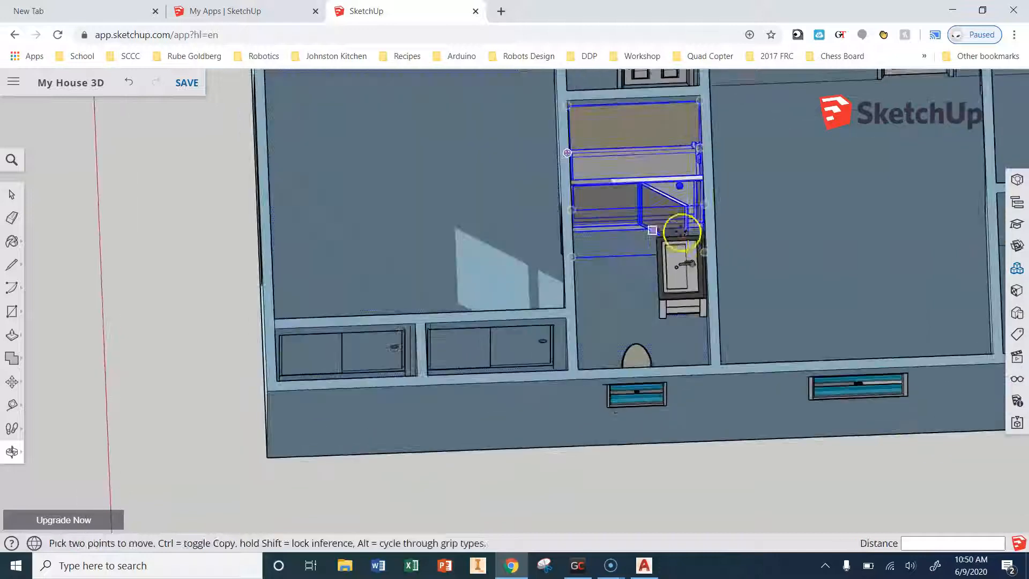
pyautogui.moveTo(674, 268)
pyautogui.mouseDown(button='middle')
pyautogui.moveTo(719, 257)
pyautogui.moveTo(687, 260)
pyautogui.mouseUp(button='middle')
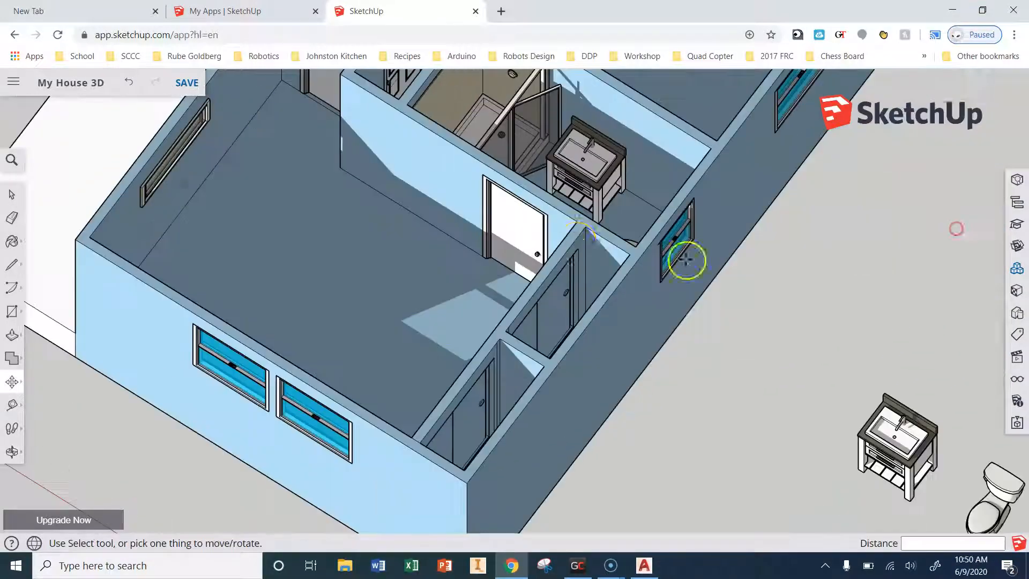
# - Slide the bathroom vanity 4 3/4" away from the shower door toward the exterior window wall
pyautogui.moveTo(561, 198); pyautogui.dragTo(592, 243, button='middle')
pyautogui.hotkey('alt', 'Left')
pyautogui.press('Escape')
pyautogui.press('m')
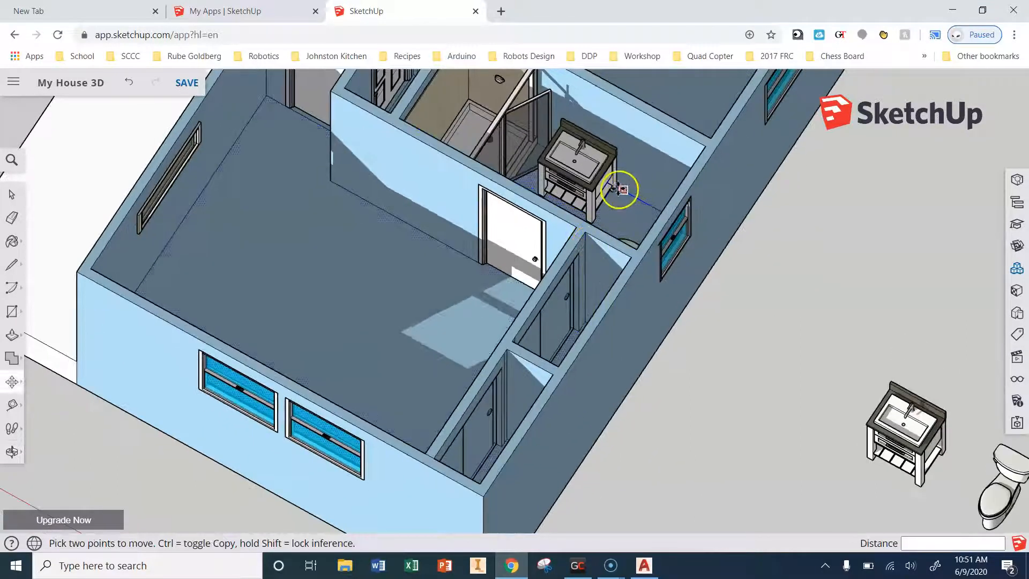
pyautogui.click(618, 188)
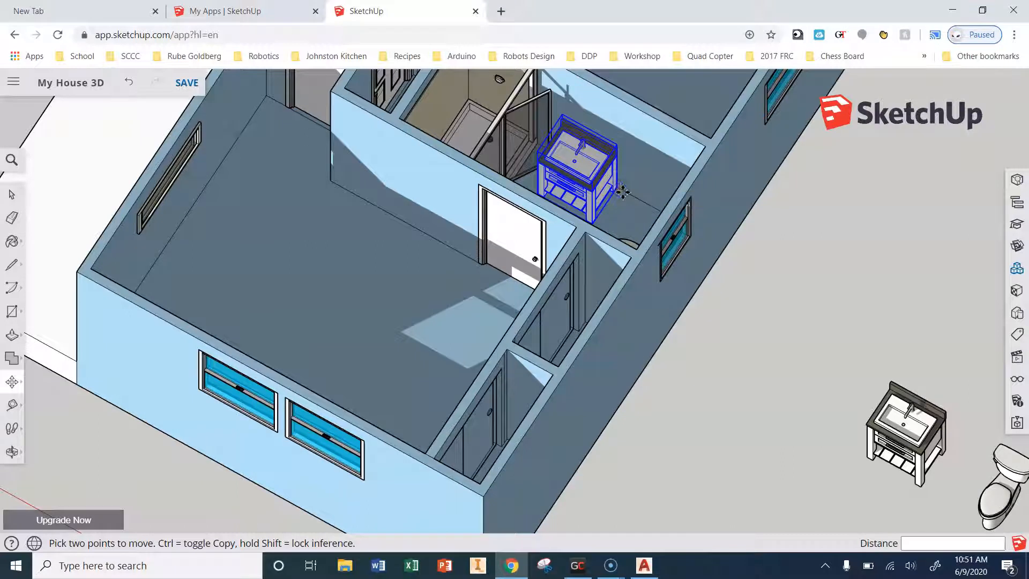
pyautogui.click(624, 196)
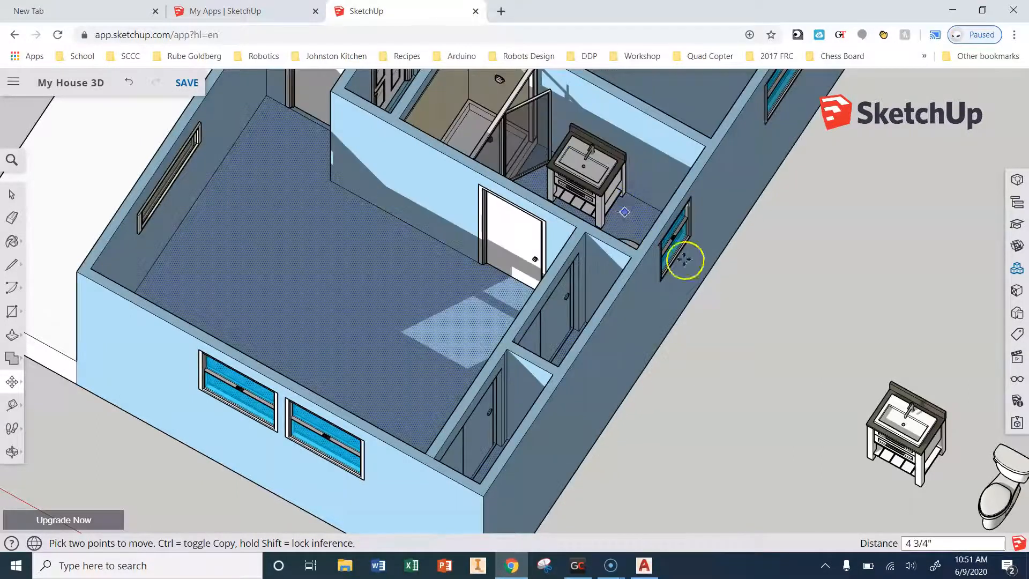
pyautogui.moveTo(724, 272); pyautogui.dragTo(659, 385, button='middle')
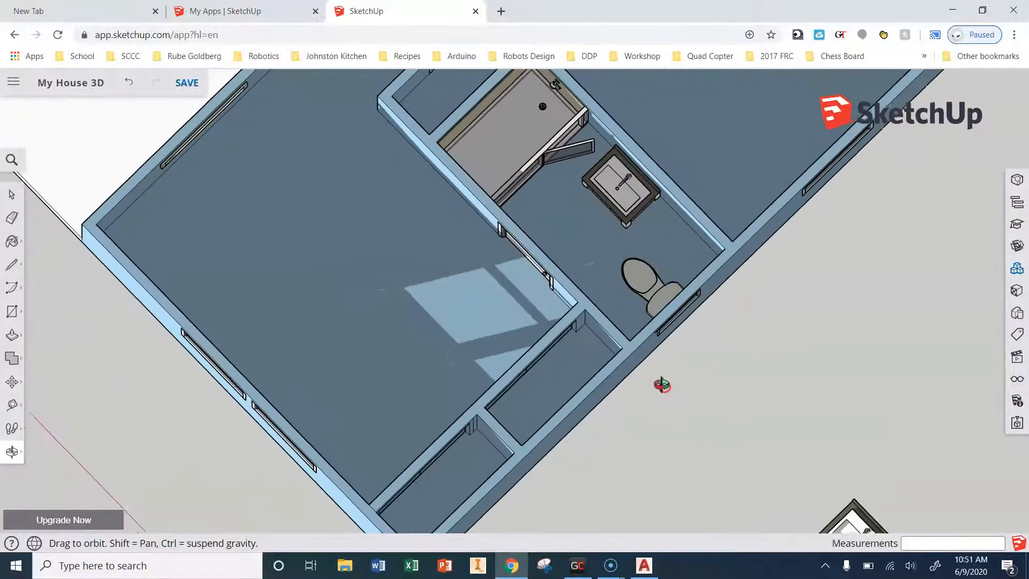
pyautogui.scroll(-5, 655, 384)
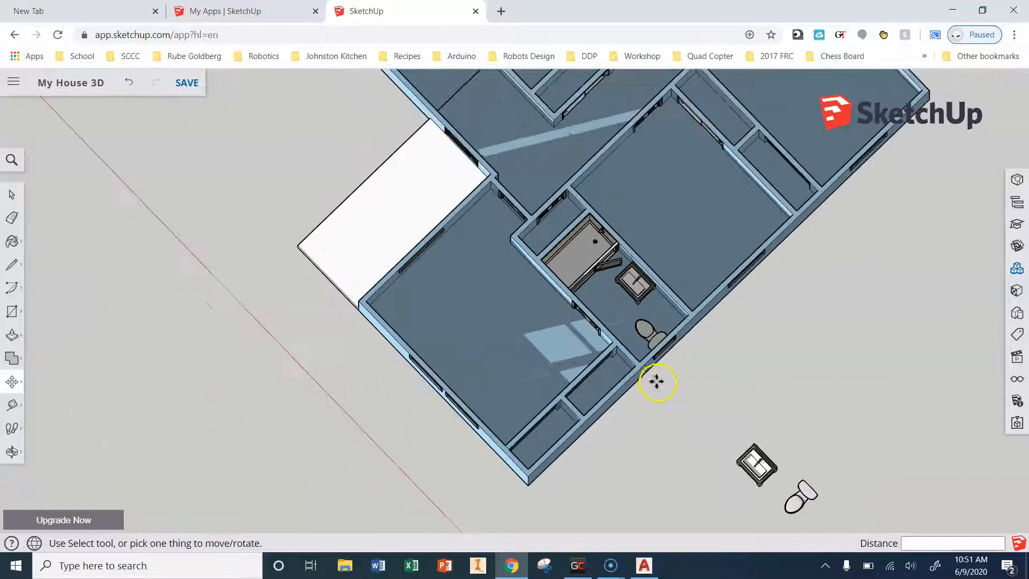
pyautogui.scroll(-5, 700, 432)
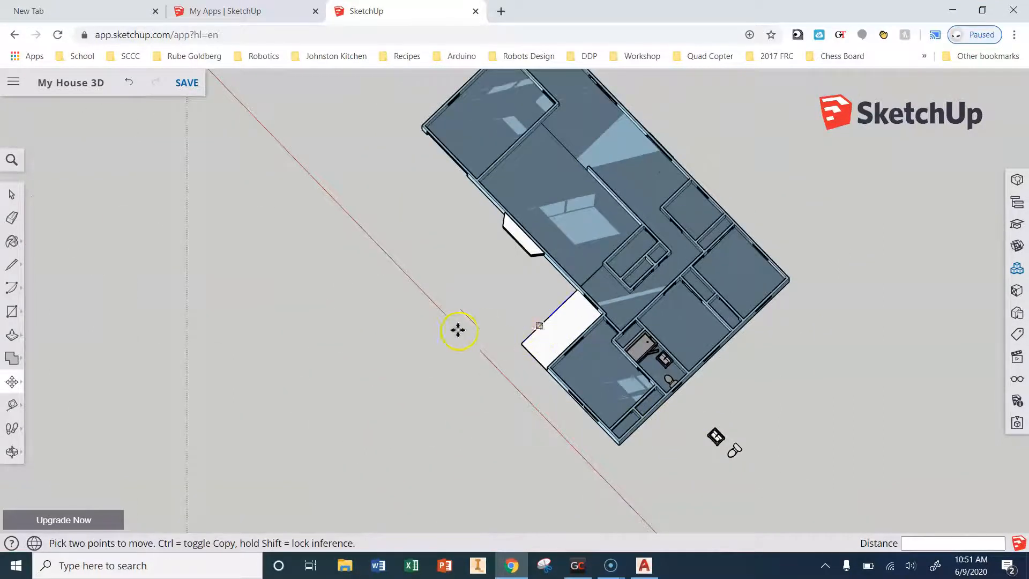
# - Paint the floor of the front corner bedroom with the Carpet Berber Pattern Gray material
pyautogui.moveTo(467, 372); pyautogui.dragTo(606, 188, button='middle')
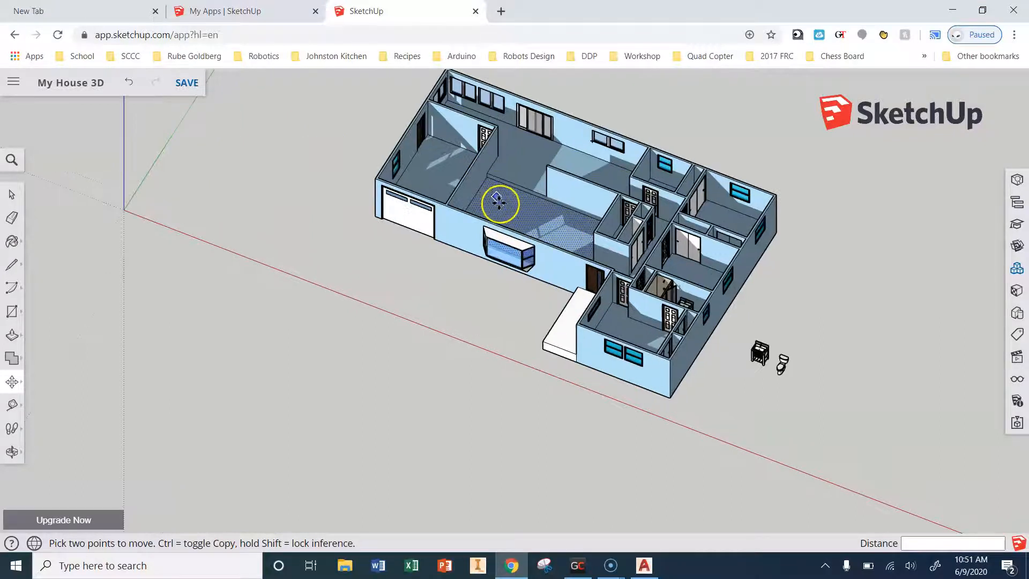
pyautogui.scroll(4, 501, 203)
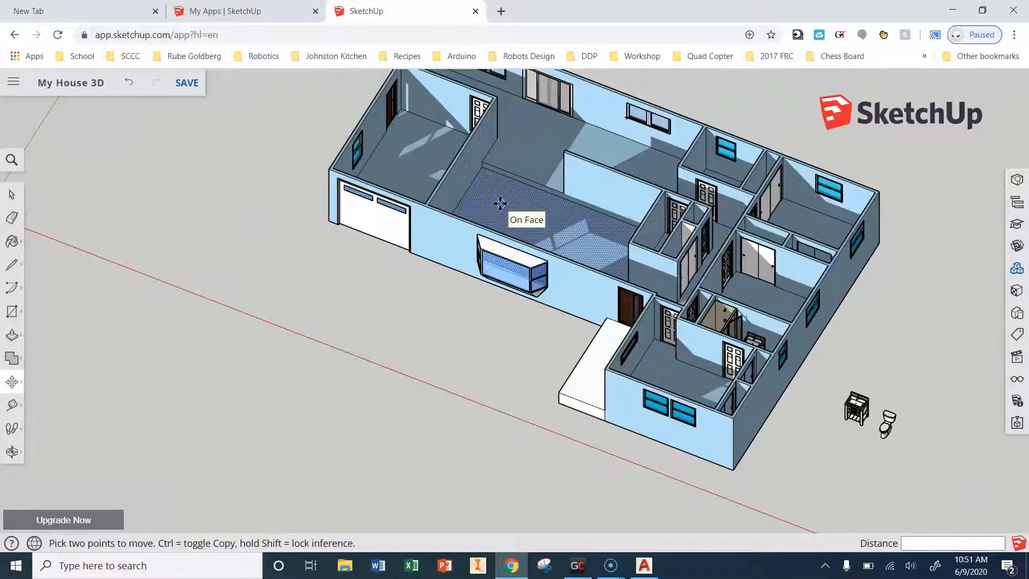
pyautogui.click(12, 241)
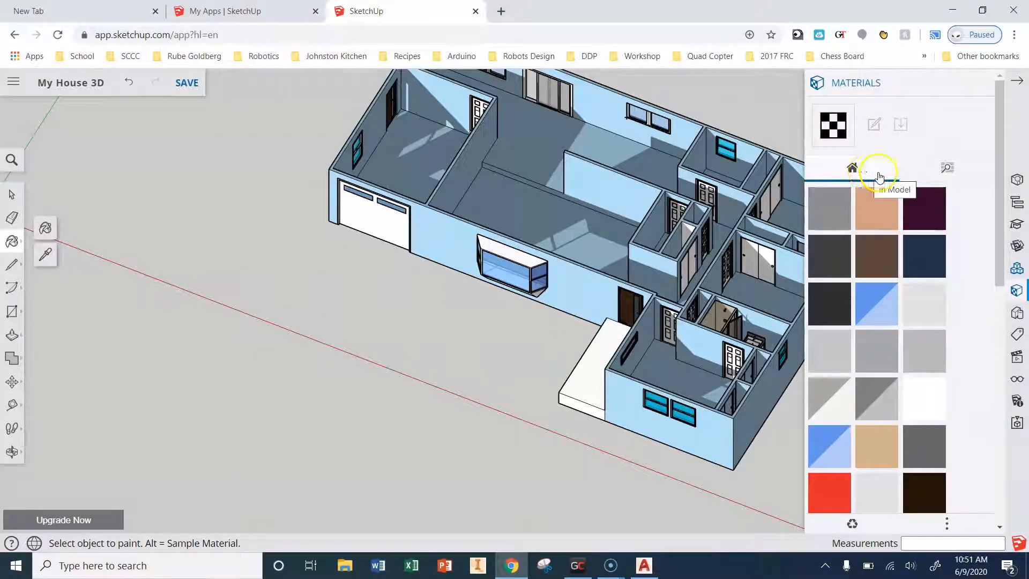
pyautogui.click(946, 168)
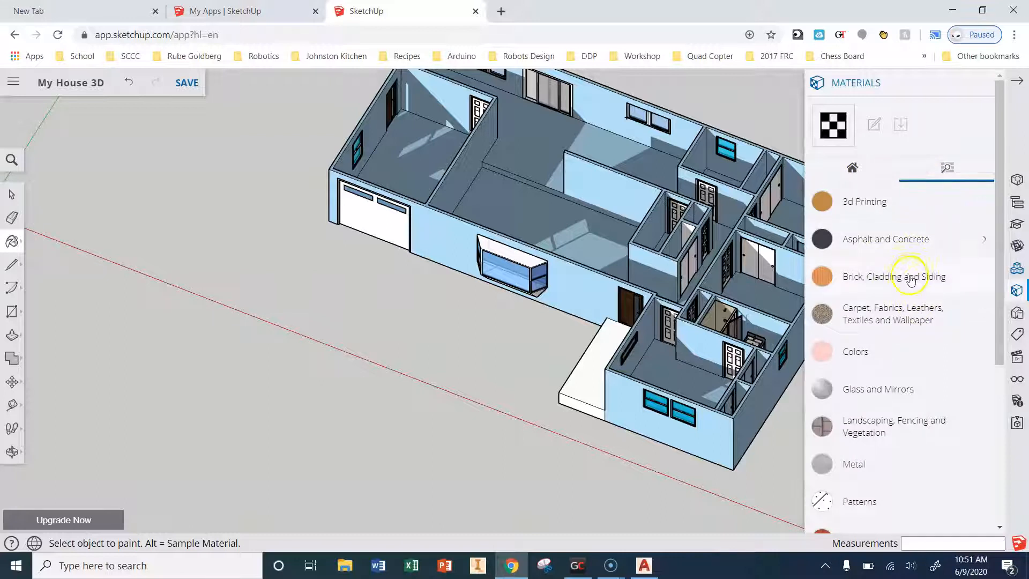
pyautogui.click(899, 320)
pyautogui.click(878, 357)
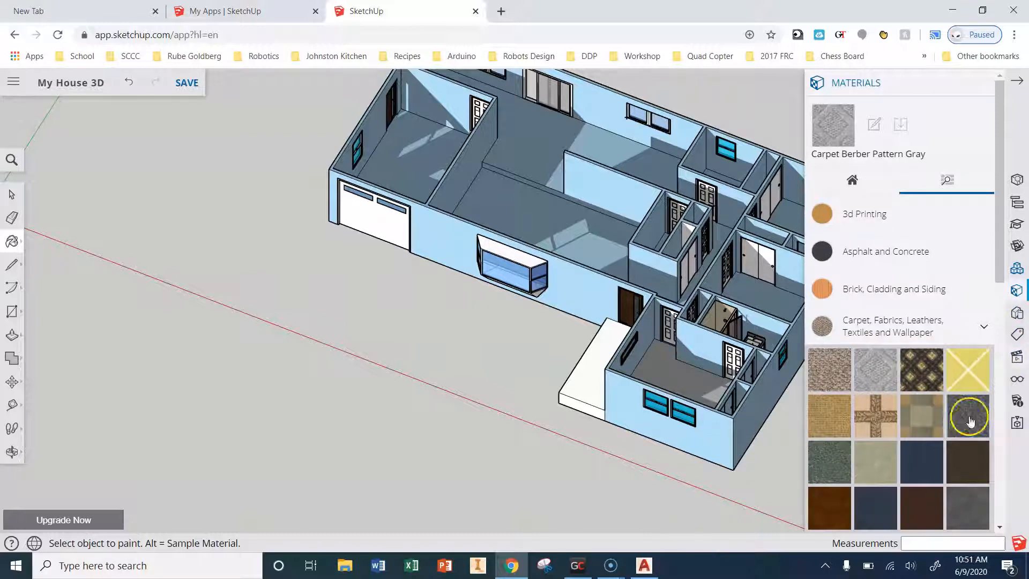
# - Paint the living room floor and the connected dining, hall and bedroom floors with the wood-look Wallpaper Stripe material
pyautogui.scroll(-6, 955, 445)
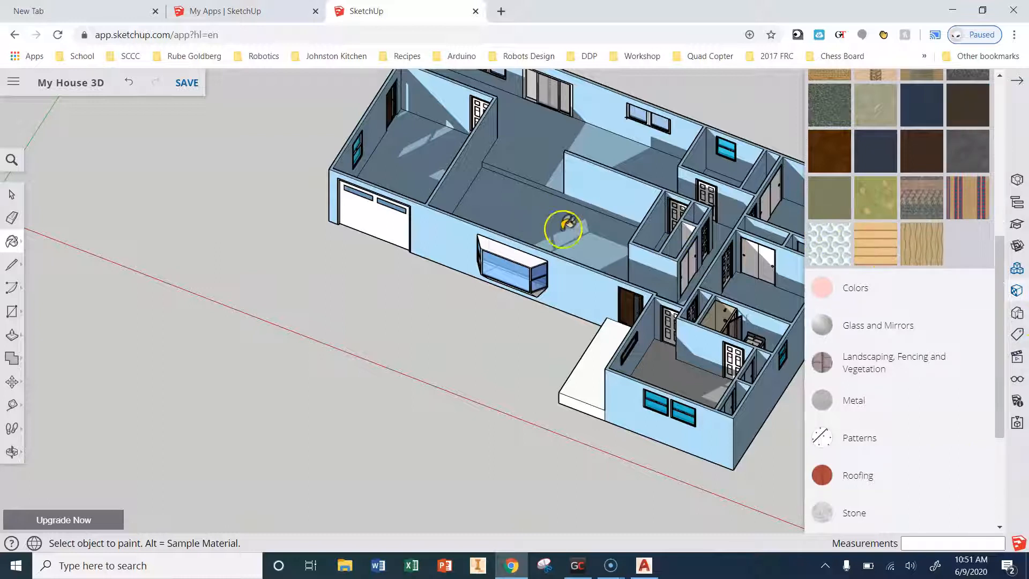
pyautogui.click(523, 211)
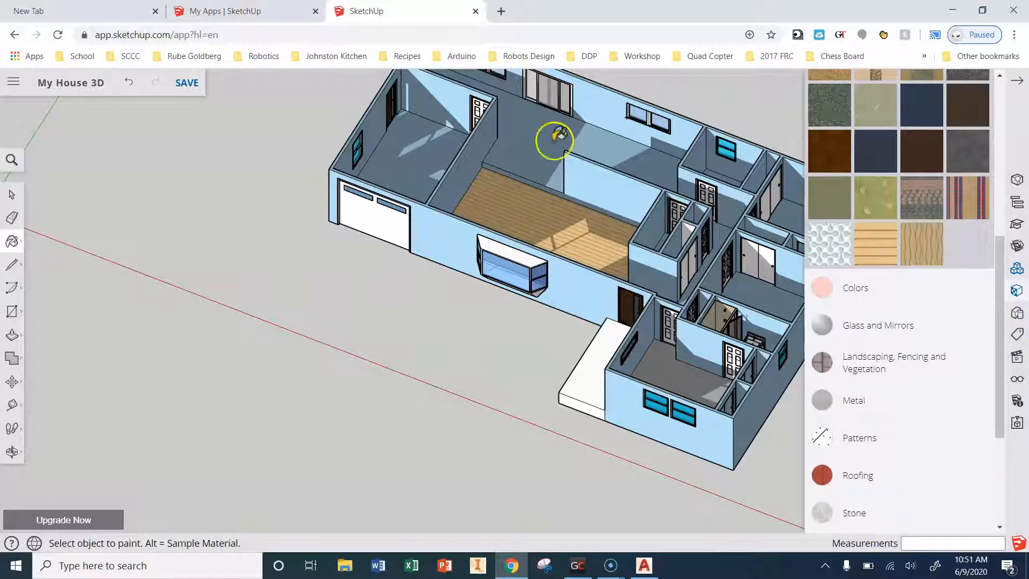
pyautogui.click(542, 174)
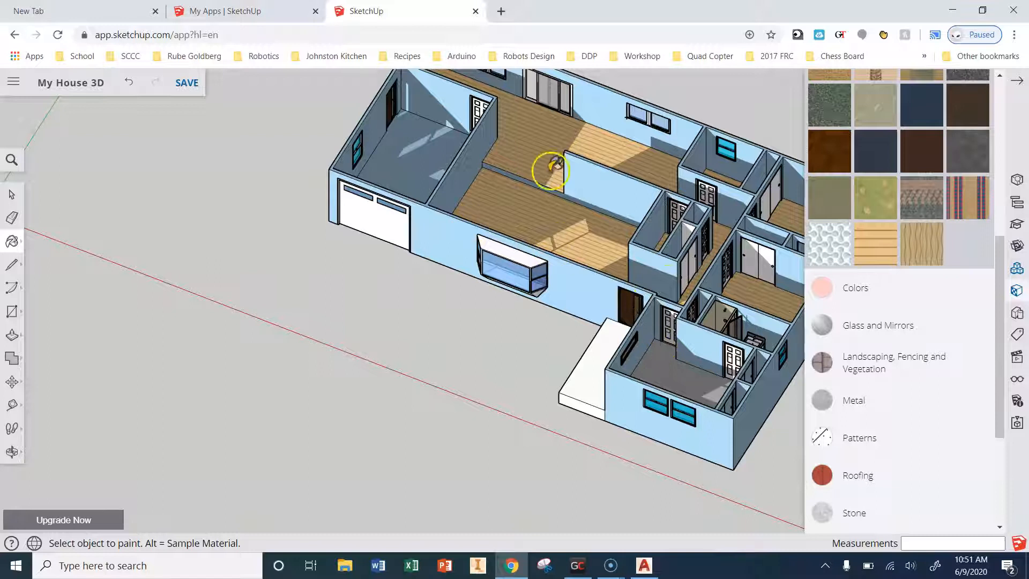
# - Paint the garage floor with the Blacktop Old 01 material from the Asphalt and Concrete collection
pyautogui.scroll(10, 922, 300)
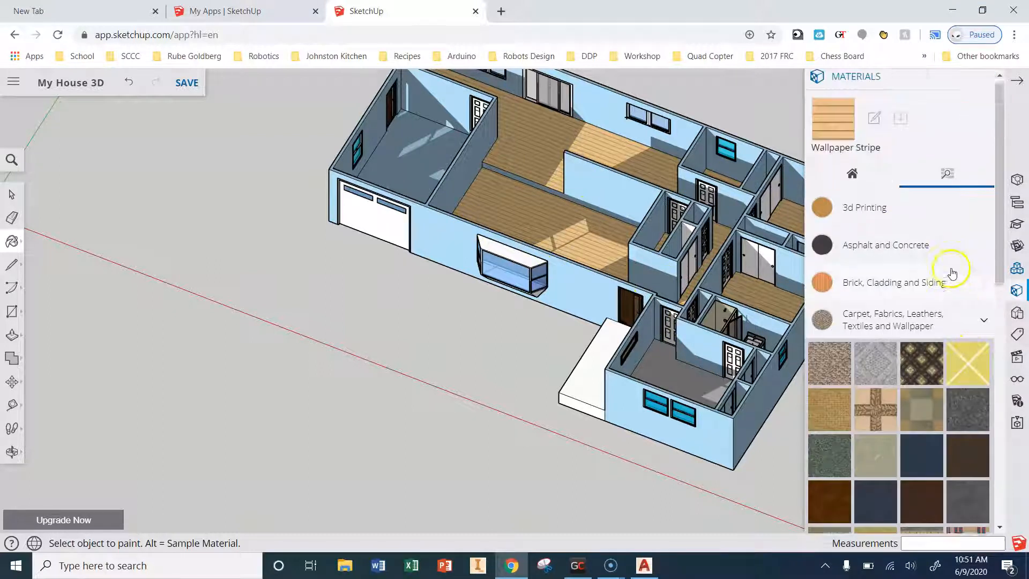
pyautogui.click(985, 325)
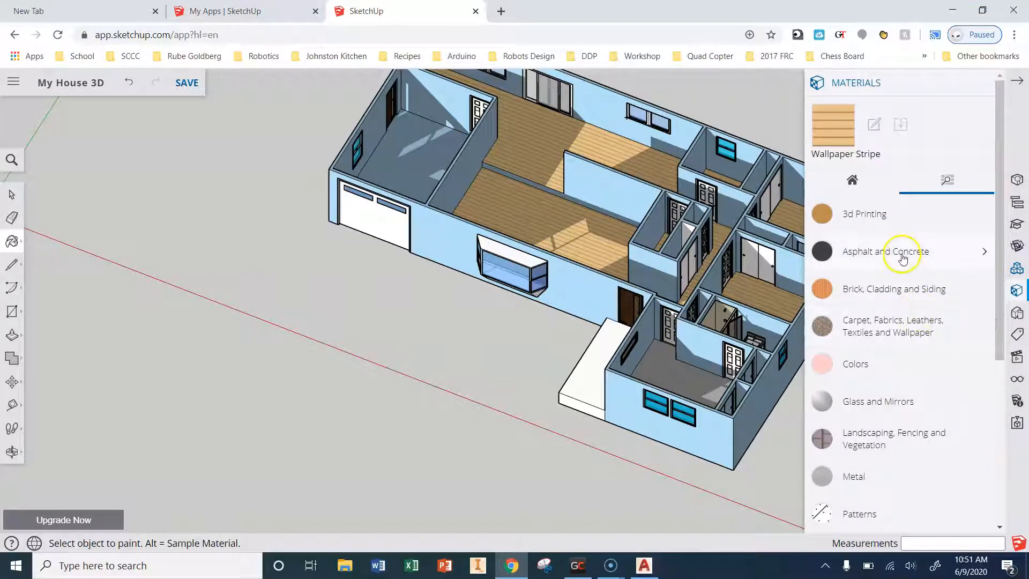
pyautogui.click(914, 256)
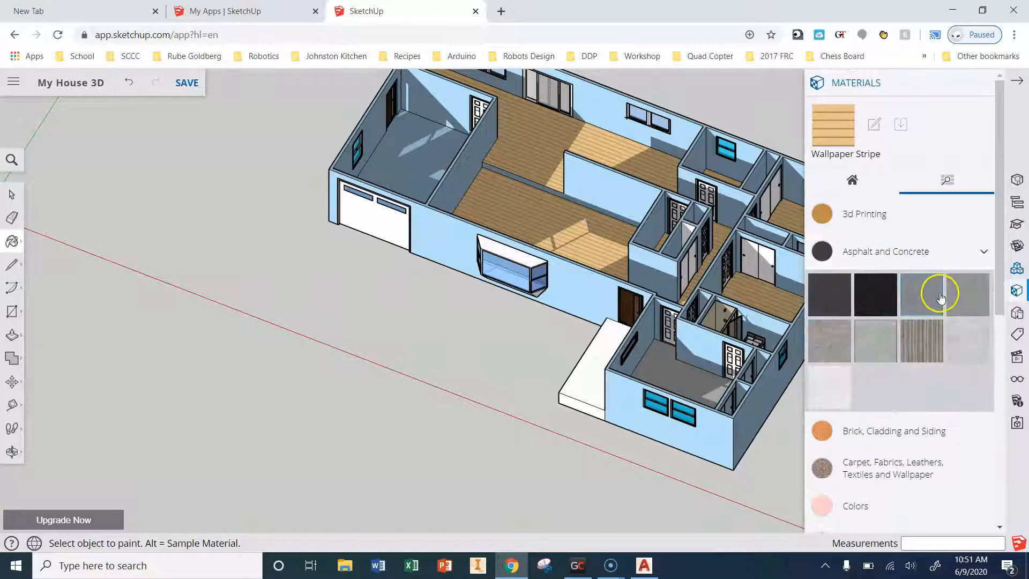
pyautogui.click(926, 306)
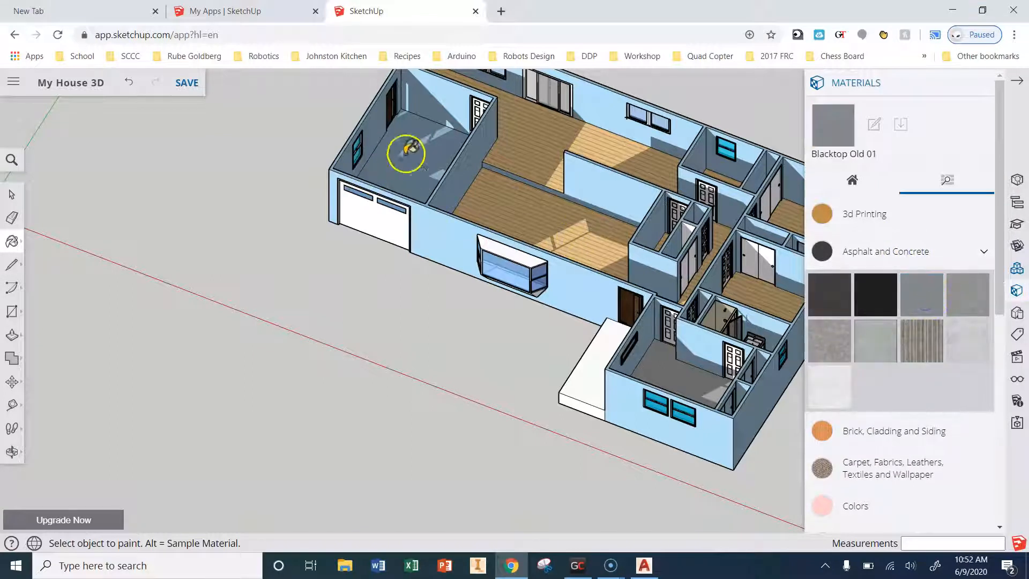
pyautogui.click(421, 207)
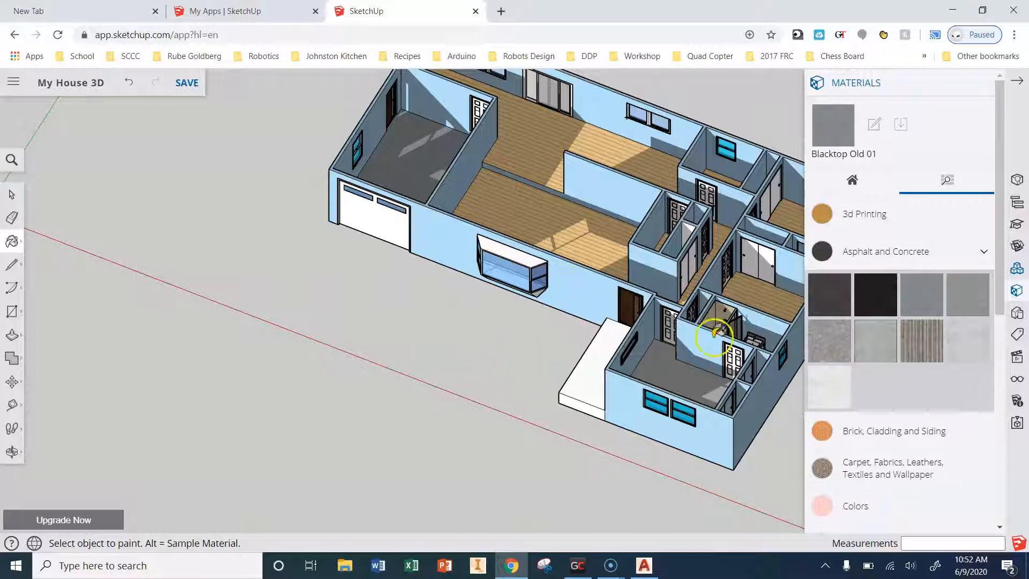
# - Paint the partition wall between the living room and the rear area bright blue from the Colors collection
pyautogui.click(949, 260)
pyautogui.scroll(-5, 917, 449)
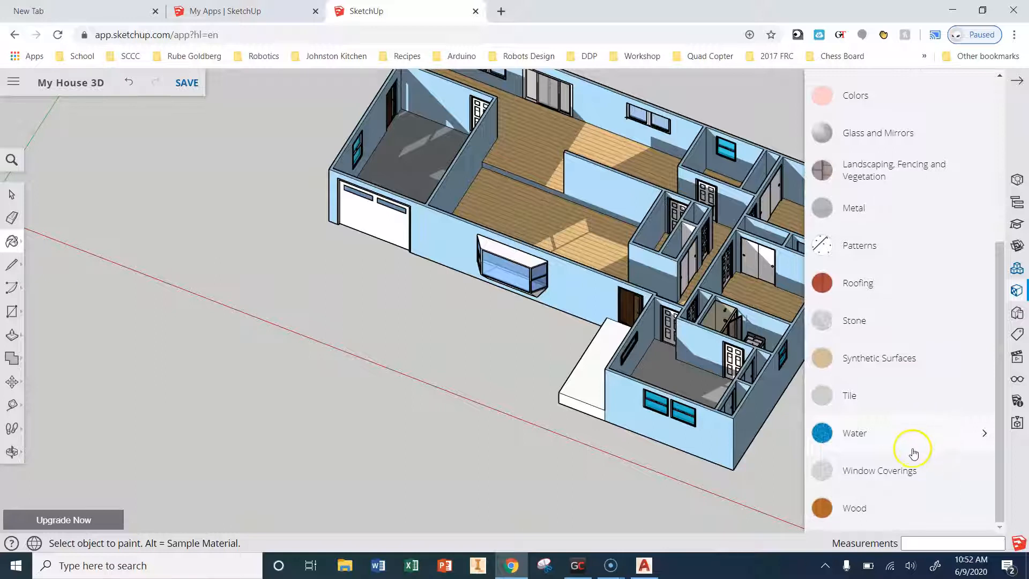
pyautogui.scroll(5, 911, 452)
pyautogui.click(888, 363)
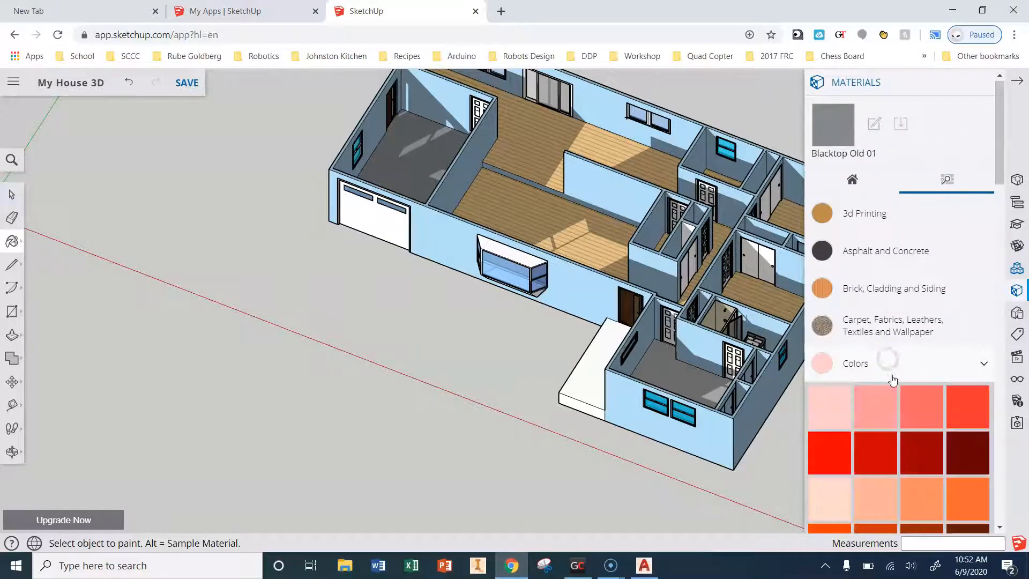
pyautogui.scroll(-2, 901, 459)
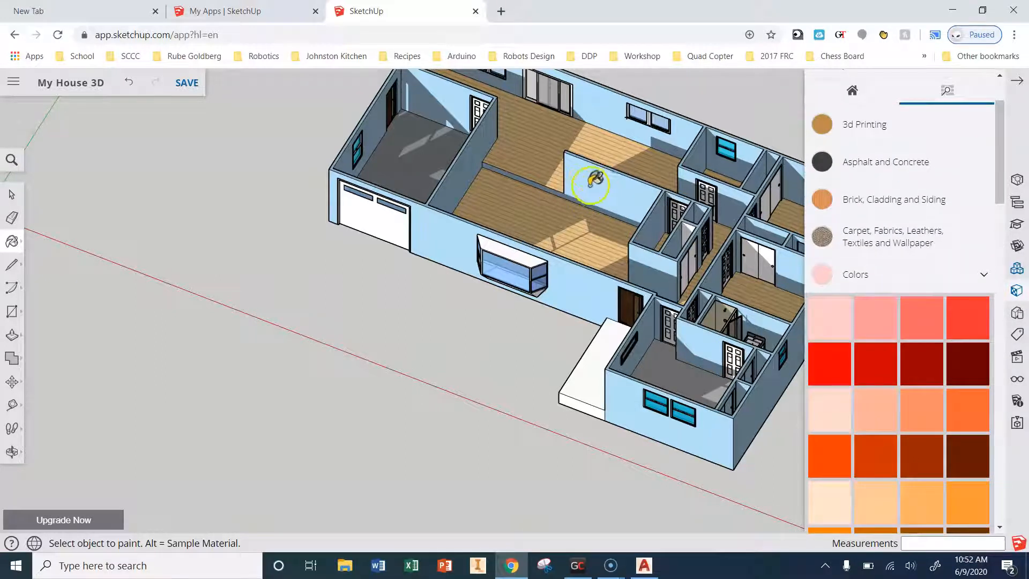
pyautogui.scroll(-10, 904, 391)
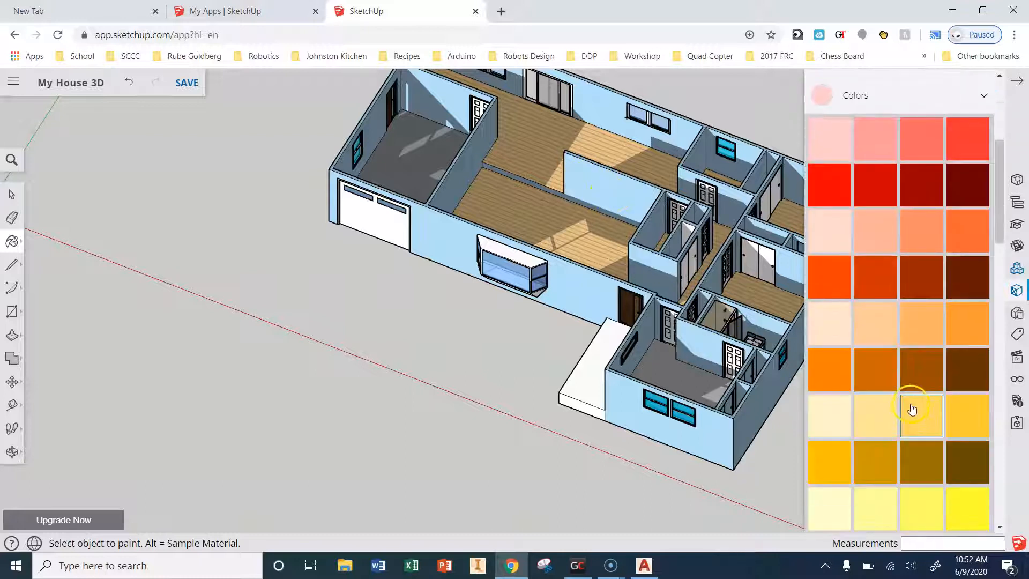
pyautogui.scroll(-2, 913, 401)
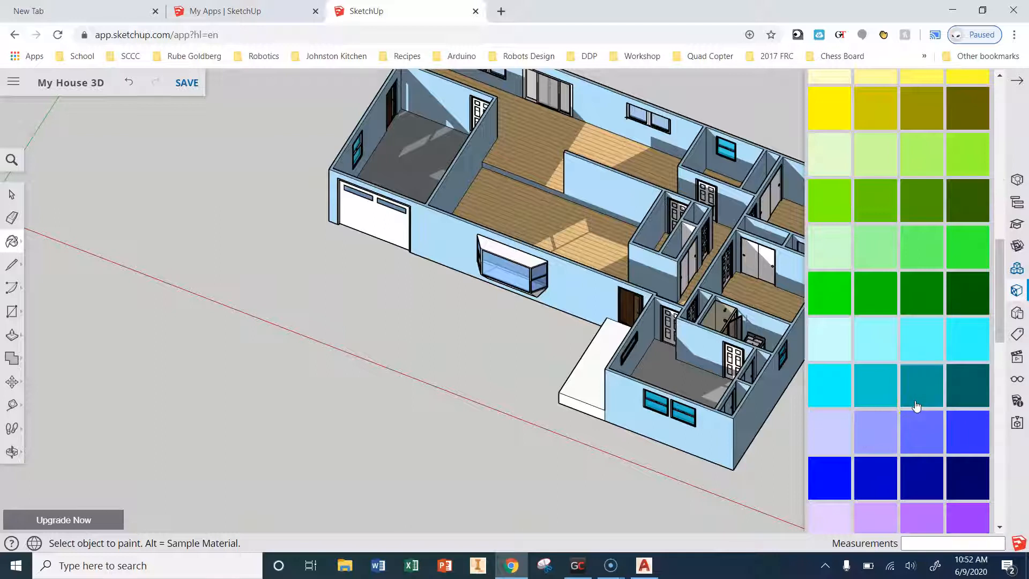
pyautogui.scroll(-2, 913, 396)
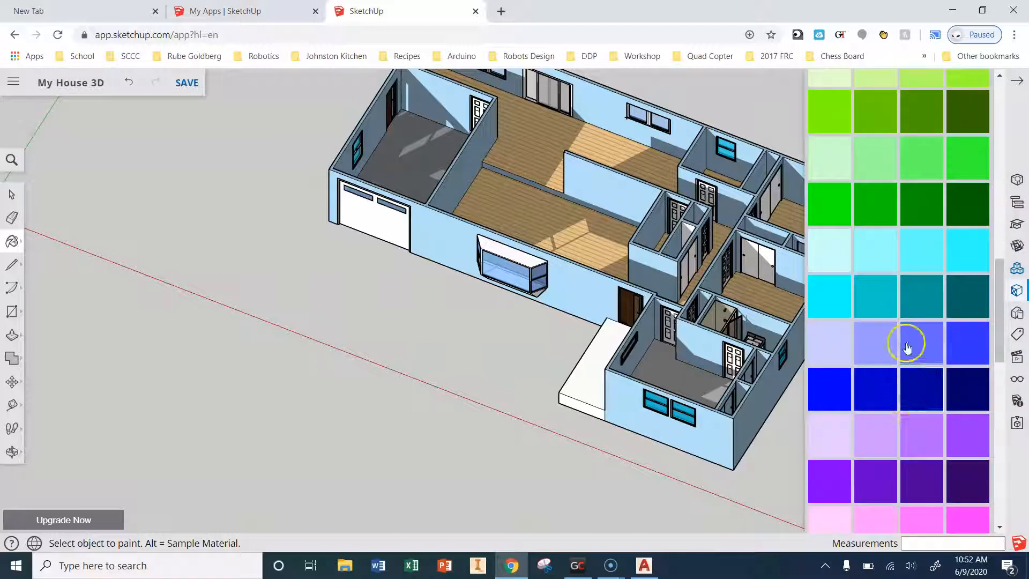
pyautogui.scroll(-2, 900, 368)
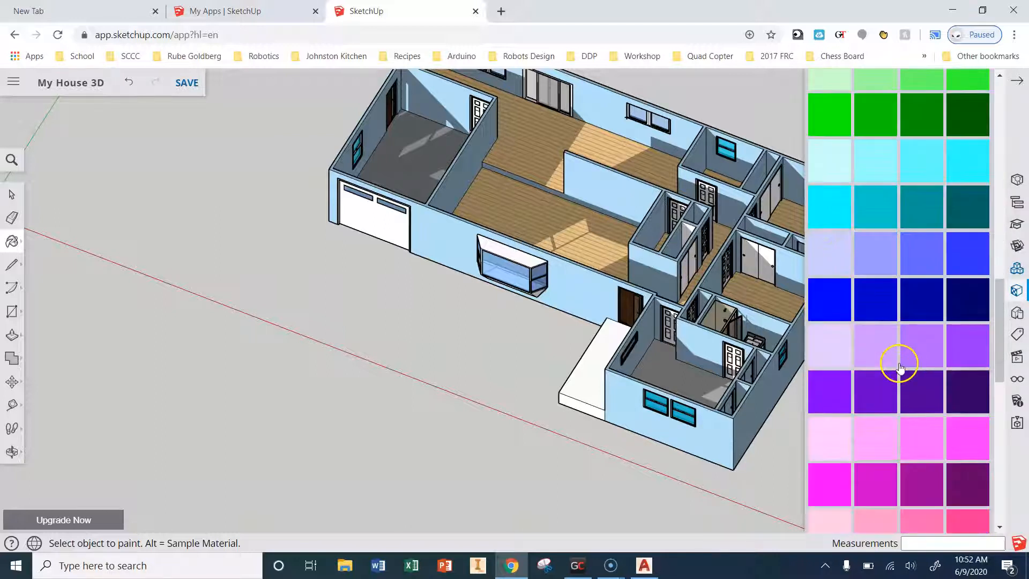
pyautogui.scroll(2, 930, 248)
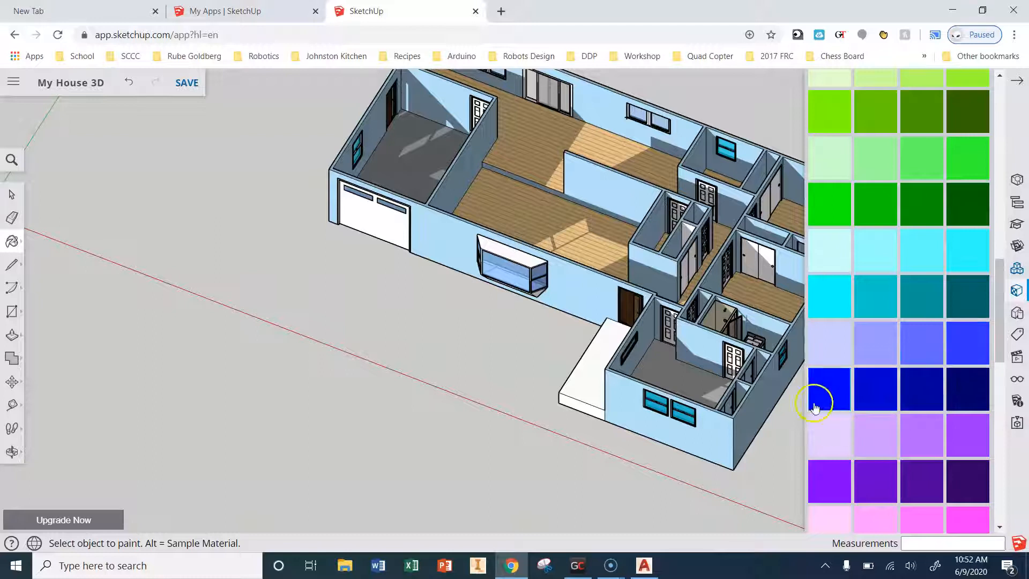
pyautogui.click(603, 202)
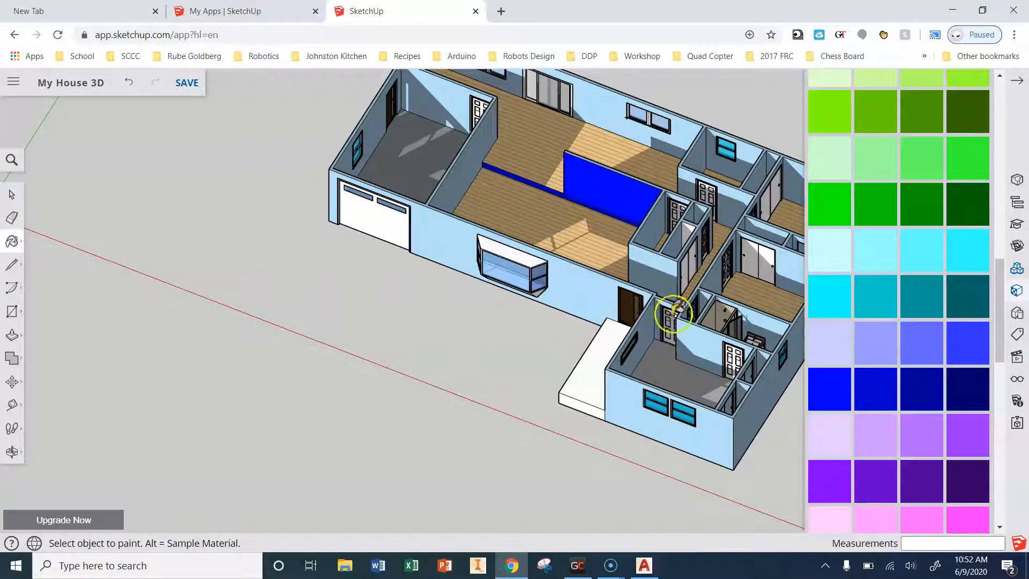
# - Paint the interior walls of the small rear bathroom pale yellow from the Colors collection
pyautogui.scroll(3, 906, 301)
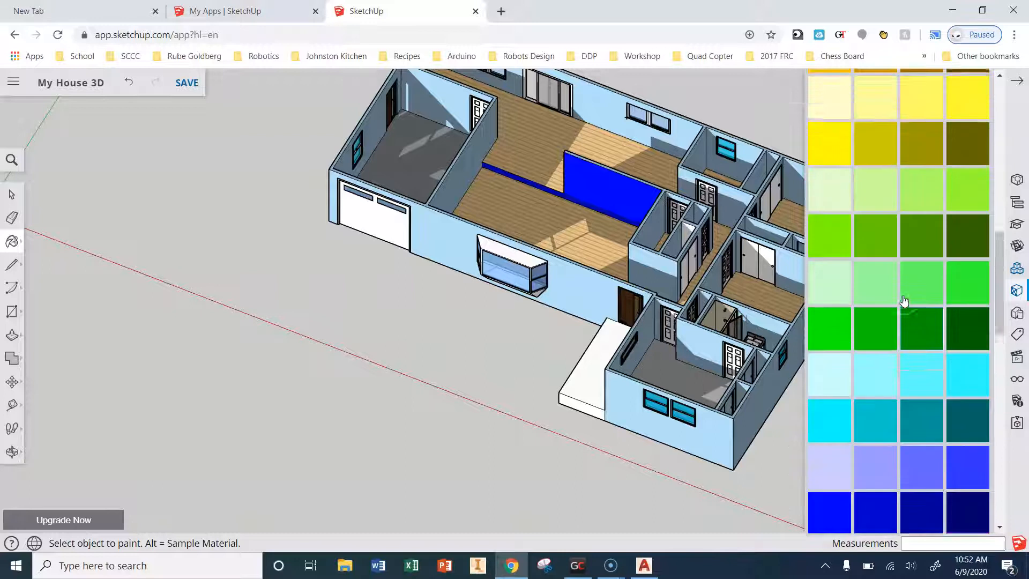
pyautogui.scroll(3, 904, 301)
pyautogui.click(882, 251)
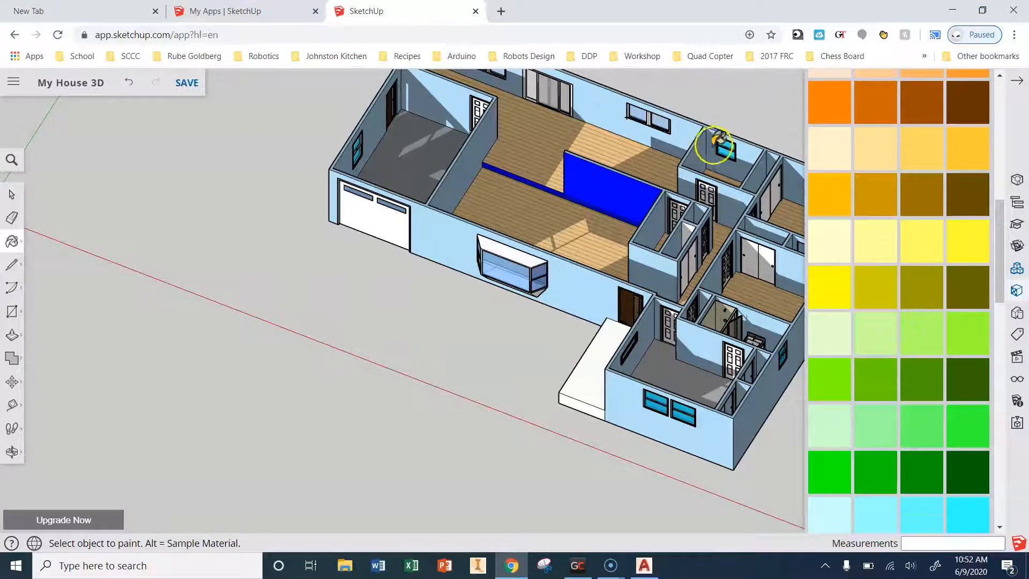
pyautogui.click(741, 164)
pyautogui.click(699, 159)
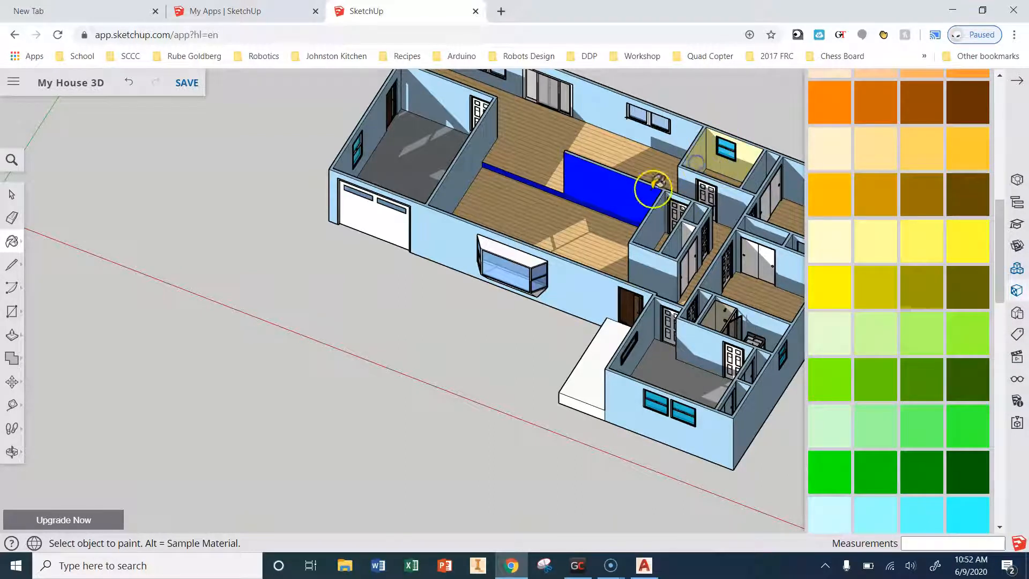
# - Decline to leave the page and save the house model with its painted floors and walls
pyautogui.moveTo(701, 186); pyautogui.dragTo(850, 191, button='middle')
pyautogui.hotkey('alt', 'Left')
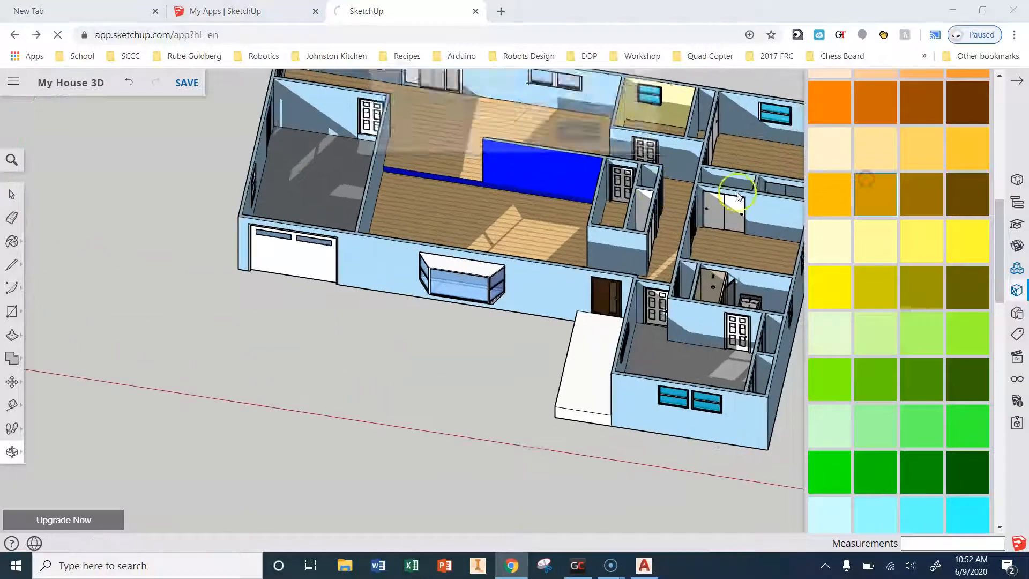
pyautogui.click(631, 134)
pyautogui.moveTo(615, 177); pyautogui.dragTo(607, 119, button='middle')
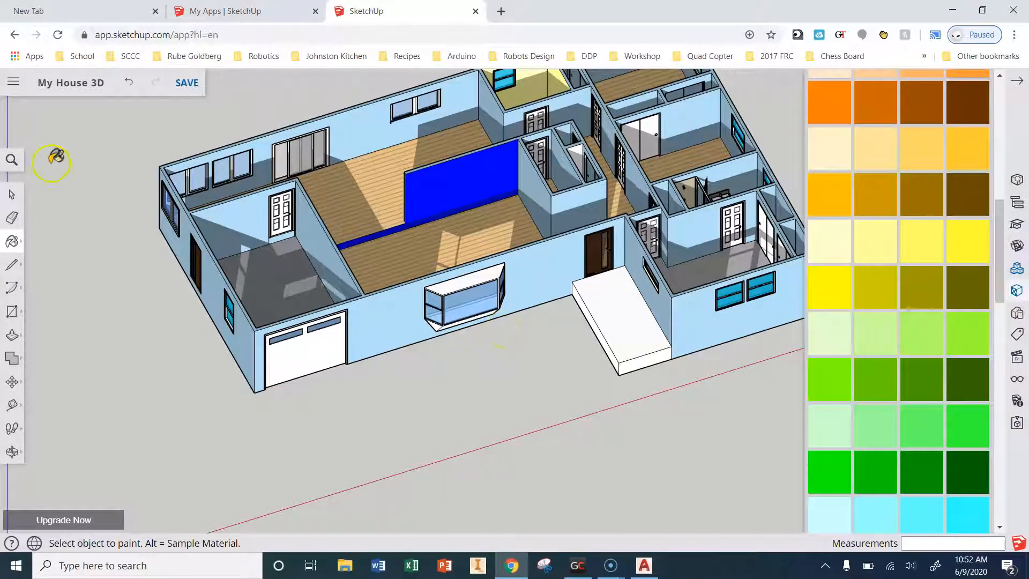
pyautogui.click(168, 83)
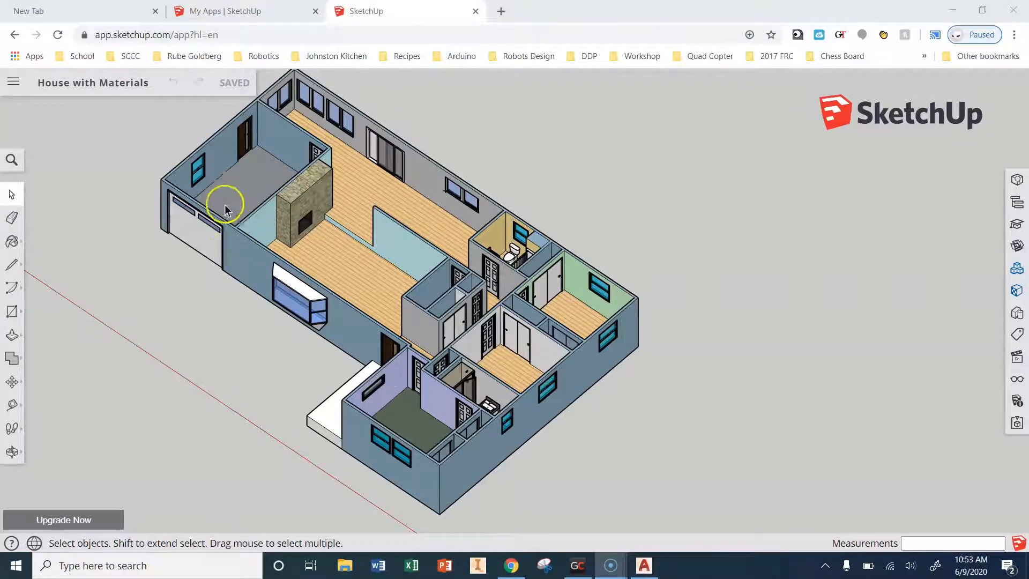
# - Examine the House with Materials model, including its wall colors, wood floors, stone fireplace, bedrooms and bathrooms
pyautogui.scroll(5, 374, 270)
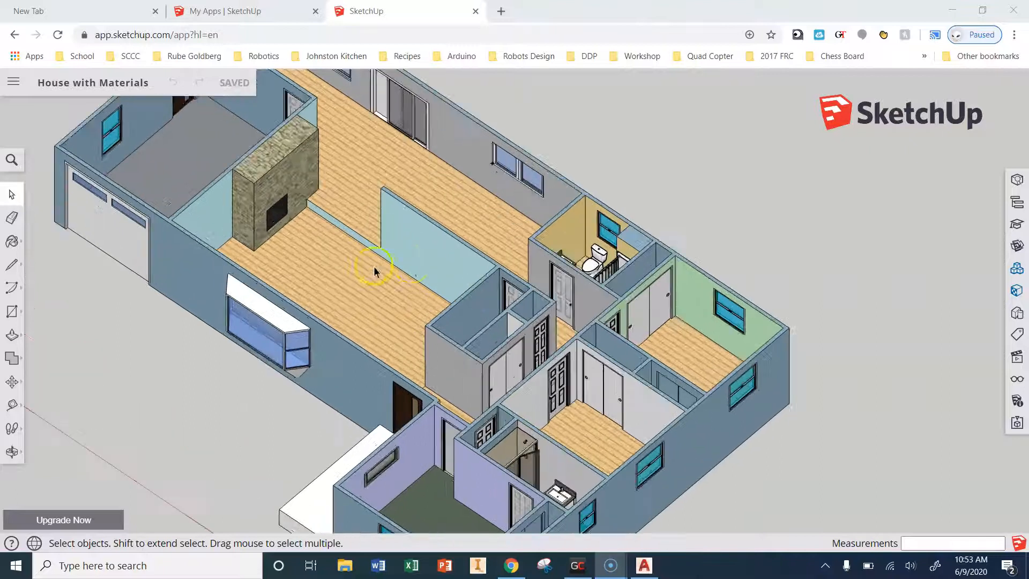
pyautogui.scroll(2, 418, 261)
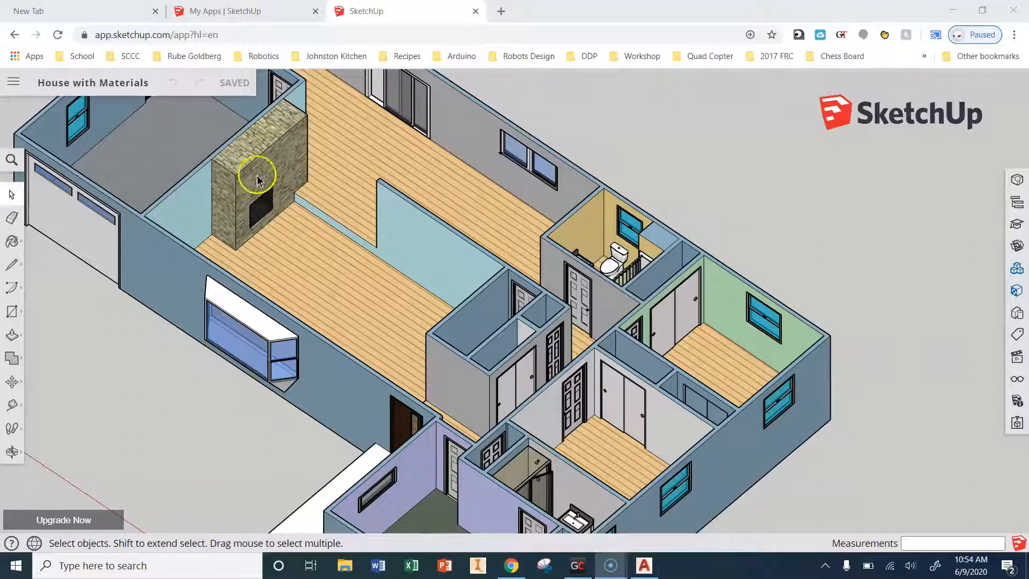
pyautogui.scroll(-1, 370, 279)
pyautogui.scroll(-1, 480, 321)
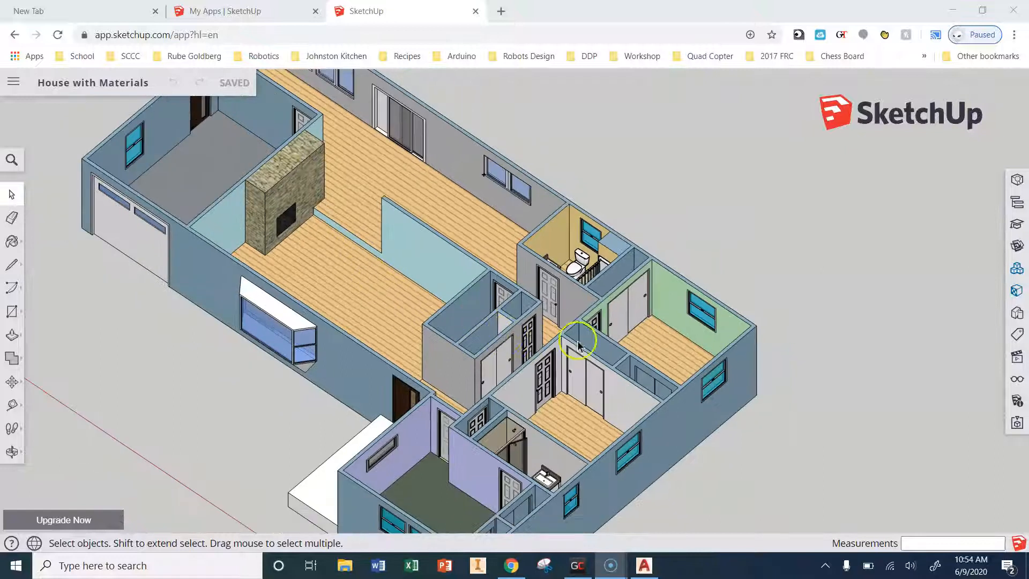
pyautogui.scroll(1, 678, 306)
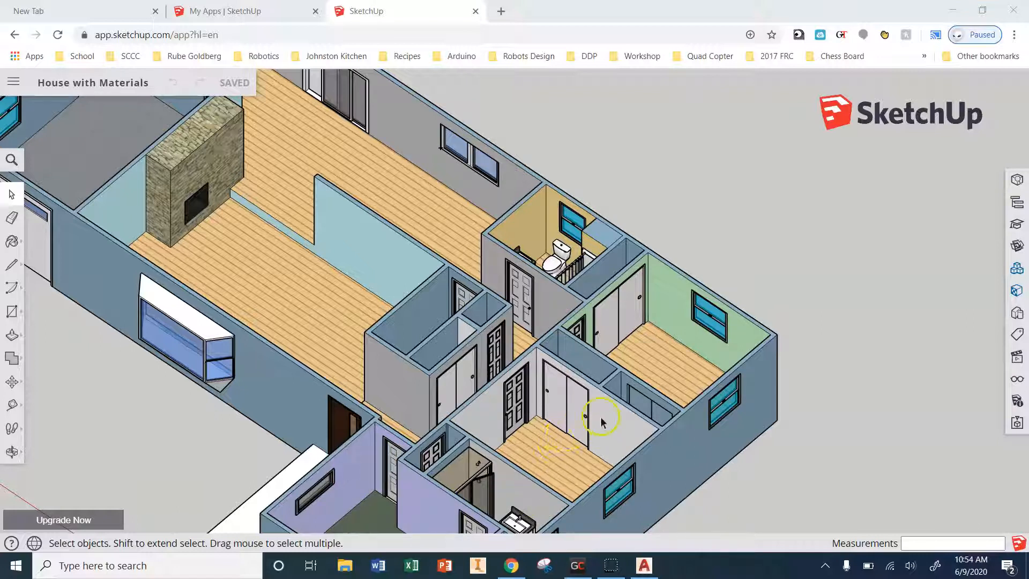
pyautogui.moveTo(601, 419); pyautogui.dragTo(548, 408, button='middle')
pyautogui.scroll(-1, 573, 418)
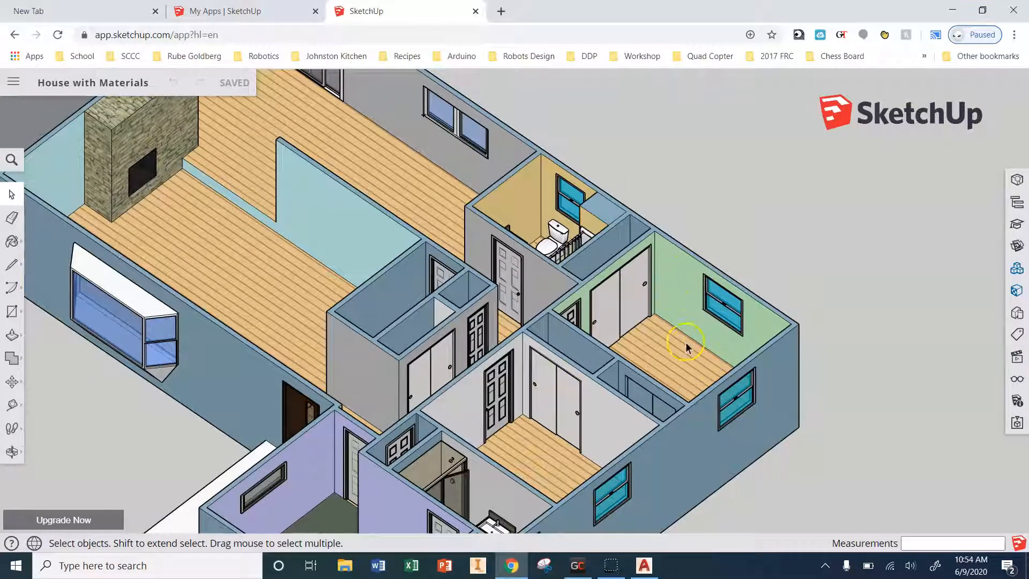
pyautogui.moveTo(562, 241); pyautogui.dragTo(620, 299, button='middle')
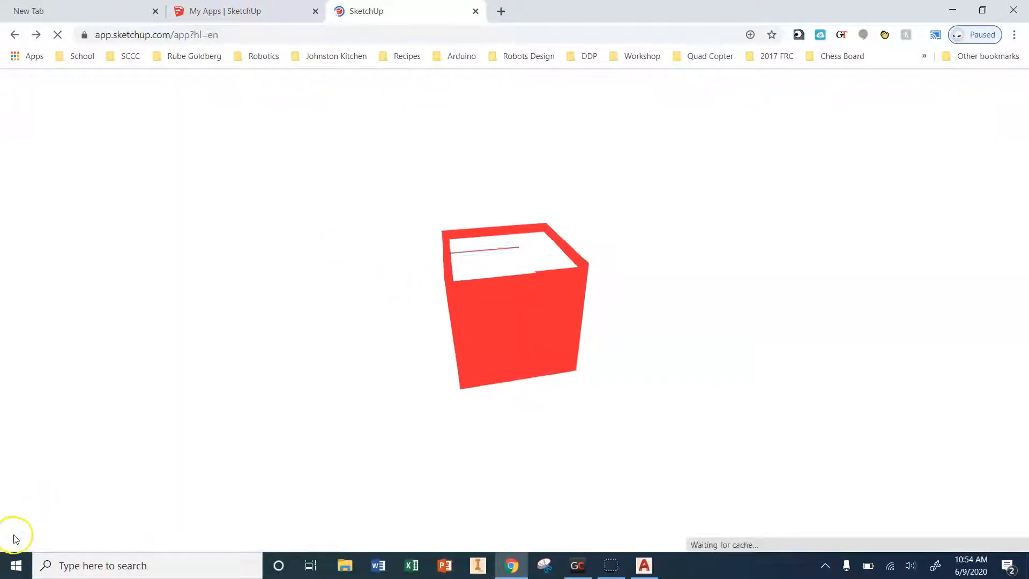
pyautogui.scroll(-2, 364, 369)
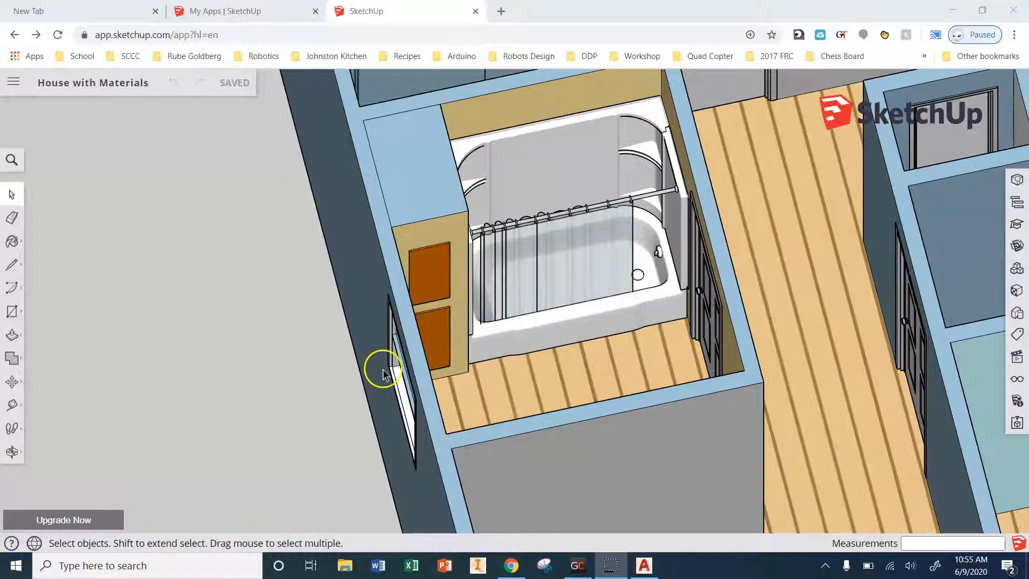
# - Reload the House with Materials model in the browser
pyautogui.scroll(-2, 379, 367)
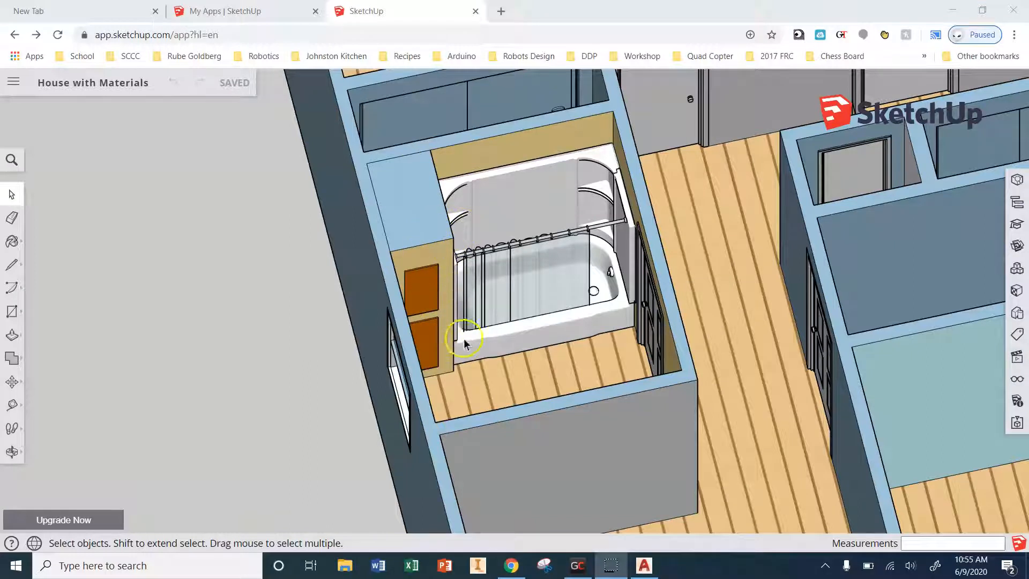
pyautogui.moveTo(433, 255)
pyautogui.mouseDown(button='middle')
pyautogui.moveTo(409, 321)
pyautogui.moveTo(163, 274)
pyautogui.moveTo(16, 276)
pyautogui.mouseUp(button='middle')
pyautogui.press('F5')
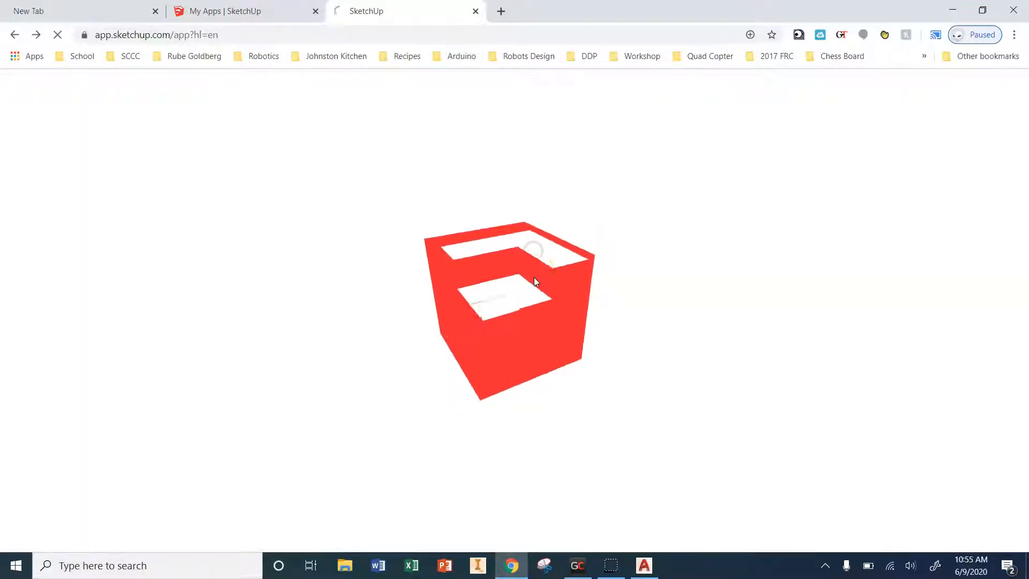
# - Examine the bathroom's tub, curtain and cabinet, and the whole house's room layout, painted walls and floors from above and from the front corner
pyautogui.scroll(-3, 378, 309)
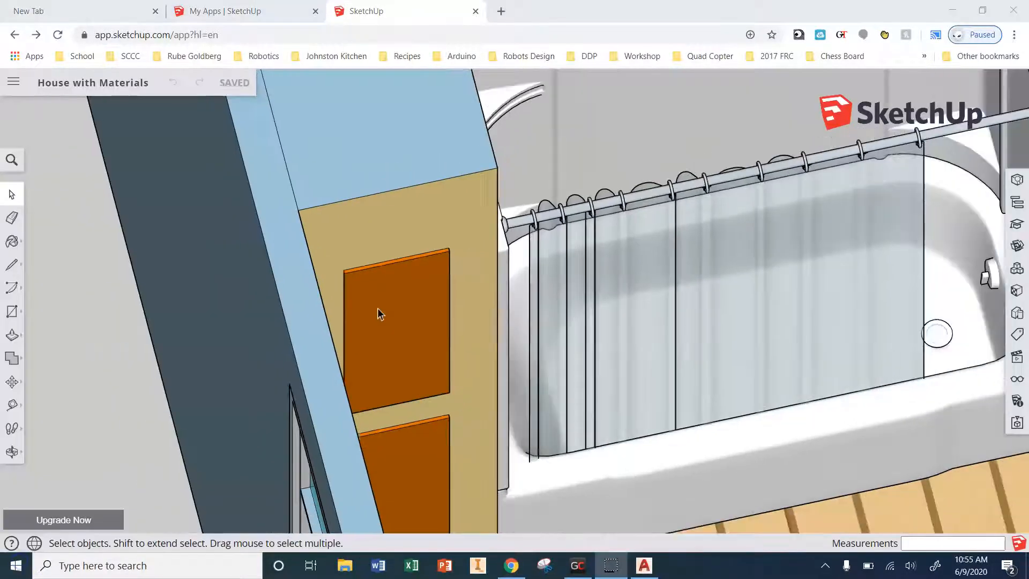
pyautogui.moveTo(377, 308); pyautogui.dragTo(417, 245, button='middle')
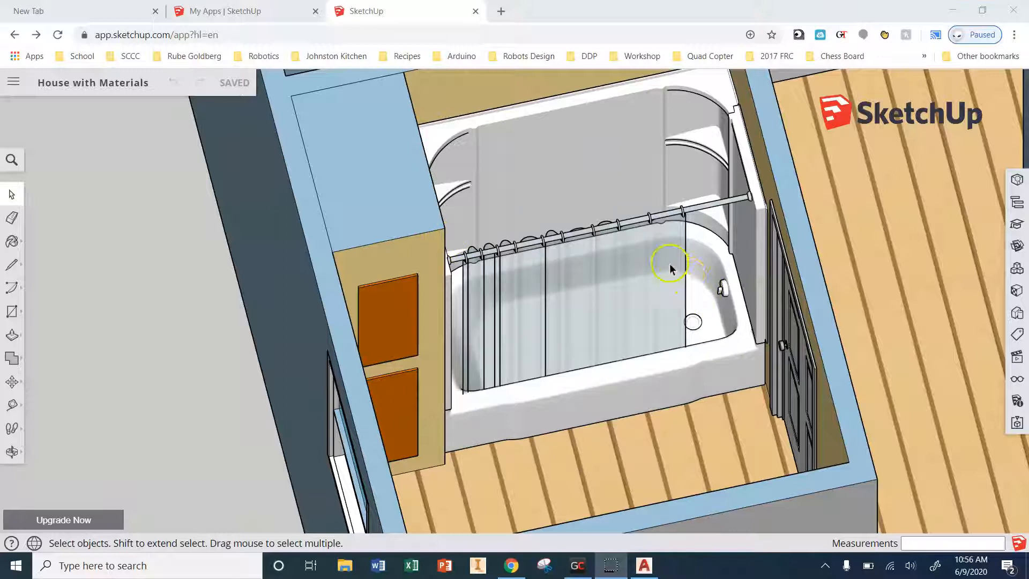
pyautogui.moveTo(709, 326); pyautogui.dragTo(129, 365, button='middle')
pyautogui.scroll(-10, 513, 270)
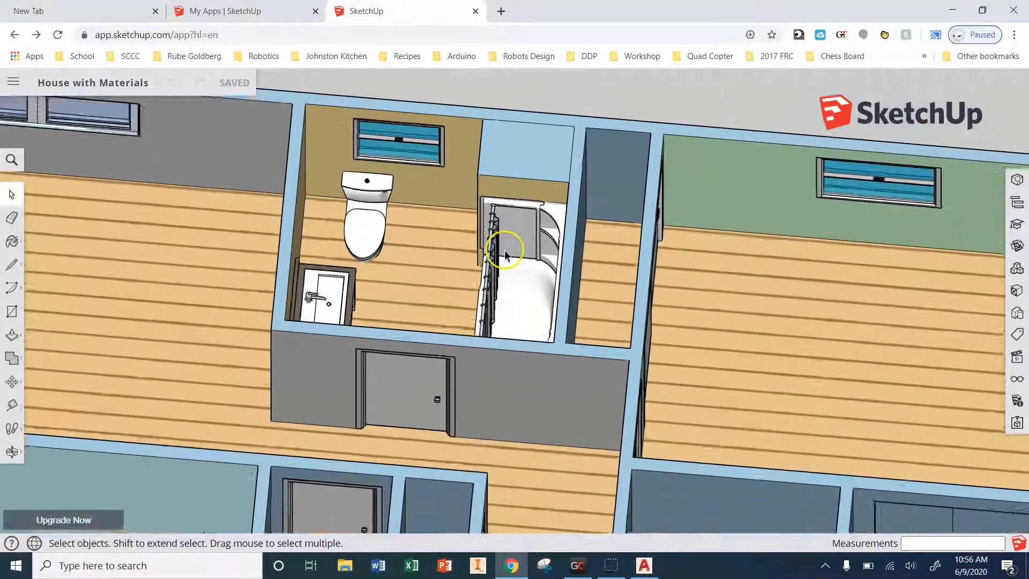
pyautogui.scroll(-3, 519, 274)
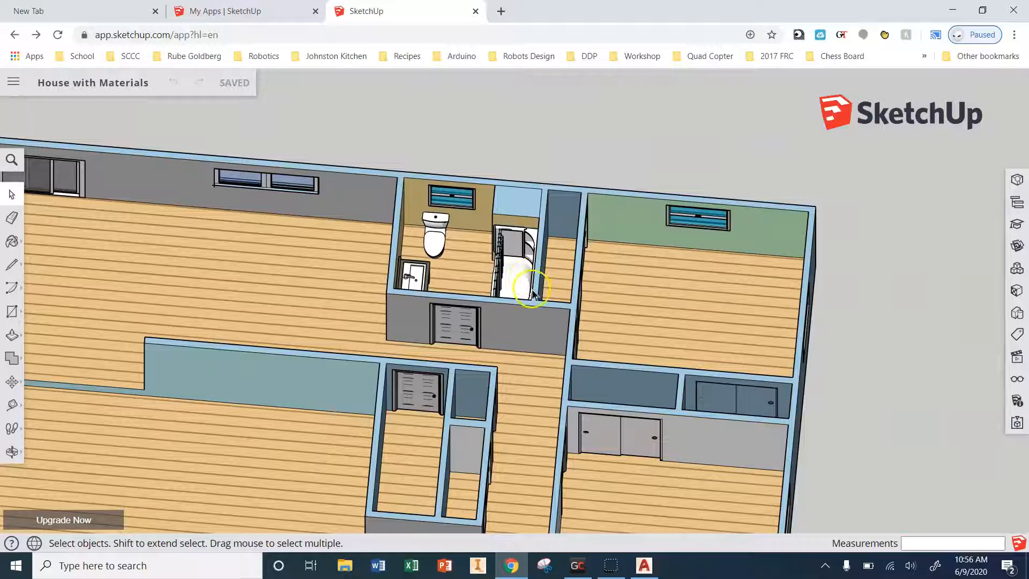
pyautogui.scroll(-2, 481, 310)
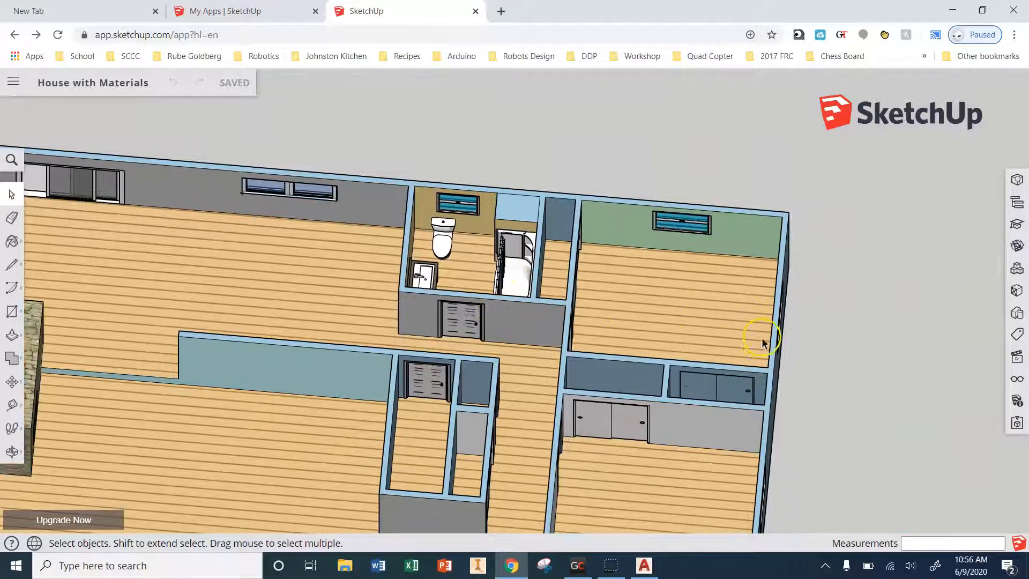
pyautogui.scroll(-1, 763, 344)
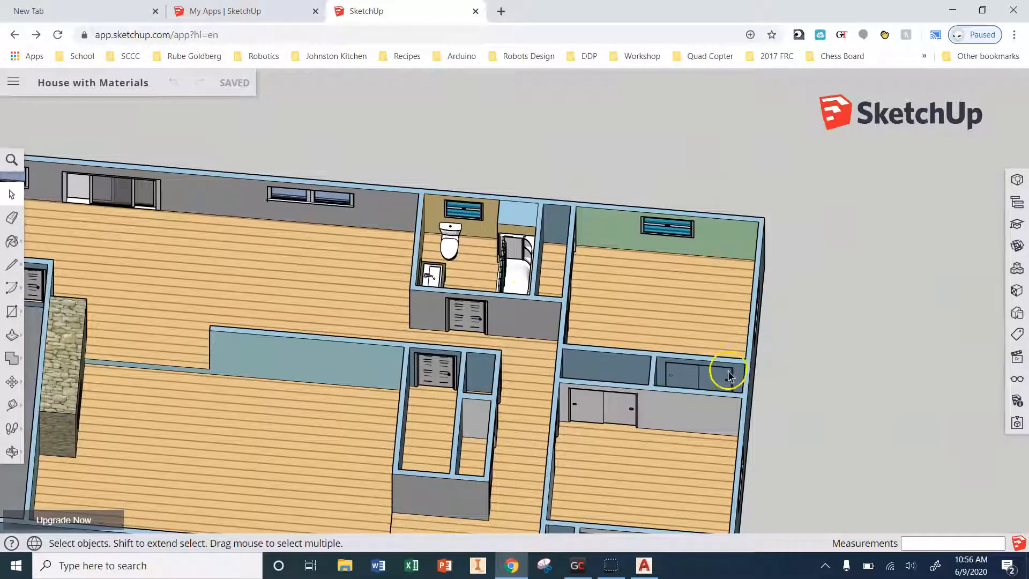
pyautogui.scroll(-2, 728, 373)
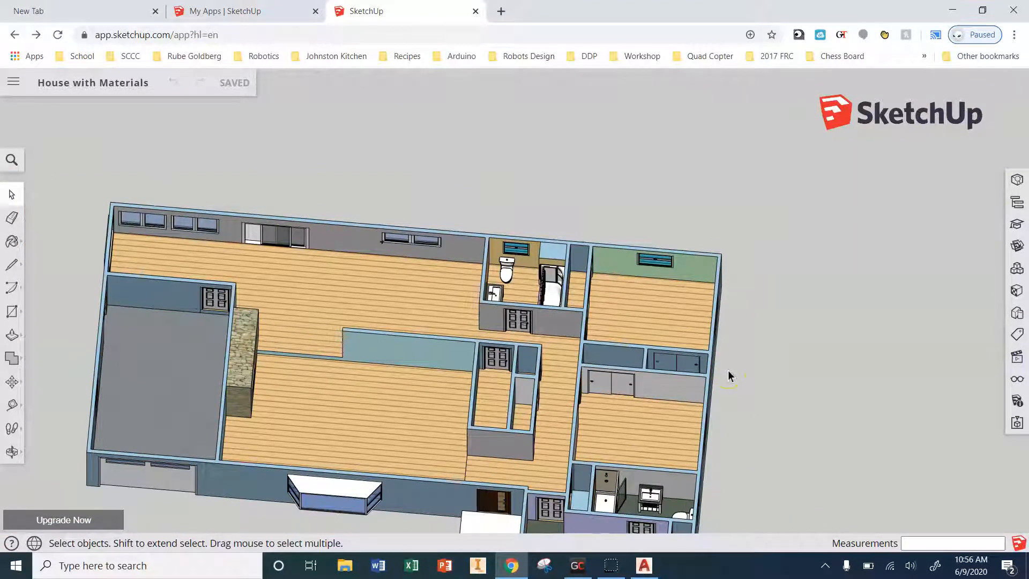
pyautogui.scroll(-2, 728, 370)
pyautogui.scroll(3, 658, 529)
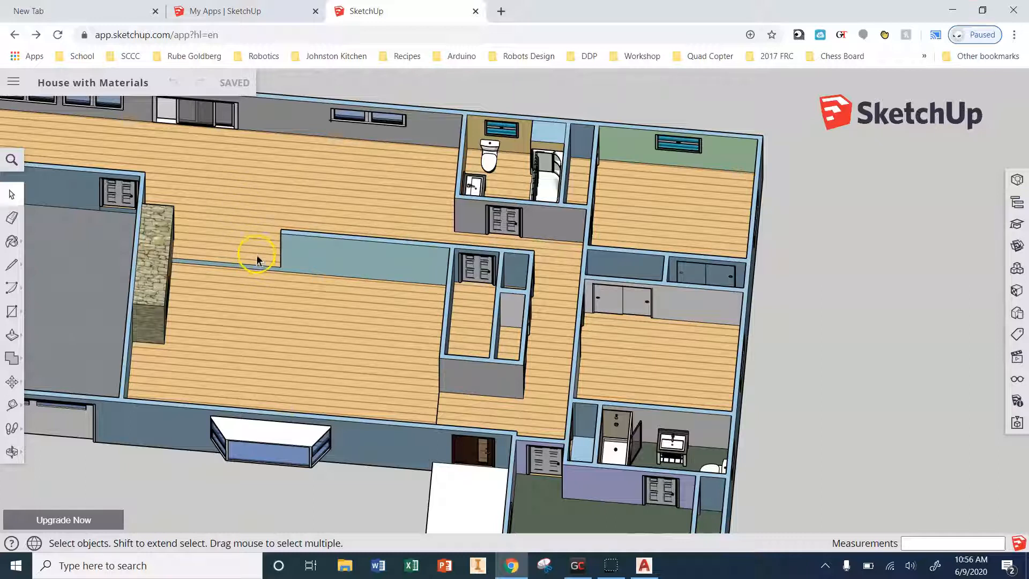
pyautogui.scroll(-5, 257, 252)
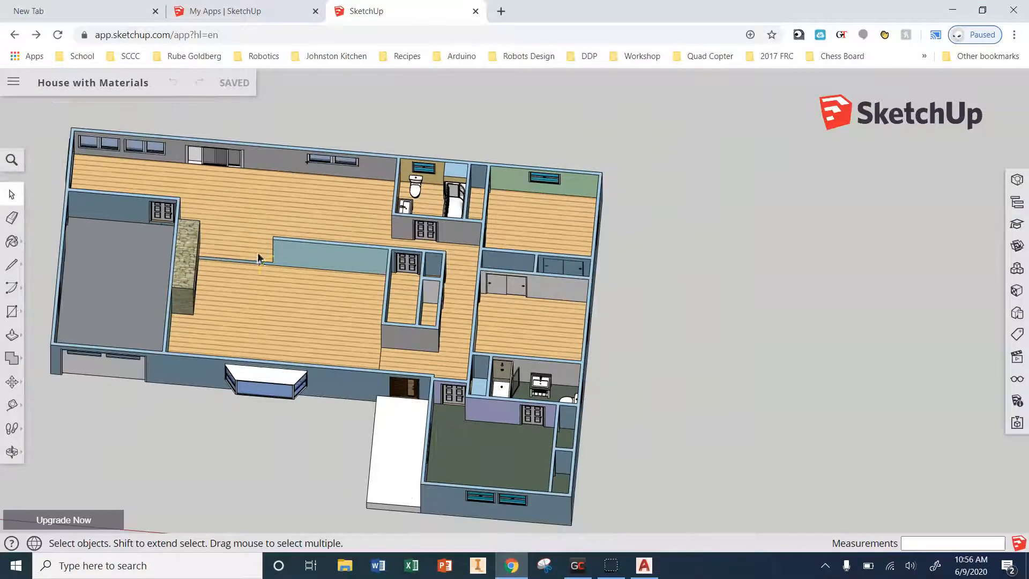
pyautogui.moveTo(465, 456); pyautogui.dragTo(278, 316, button='middle')
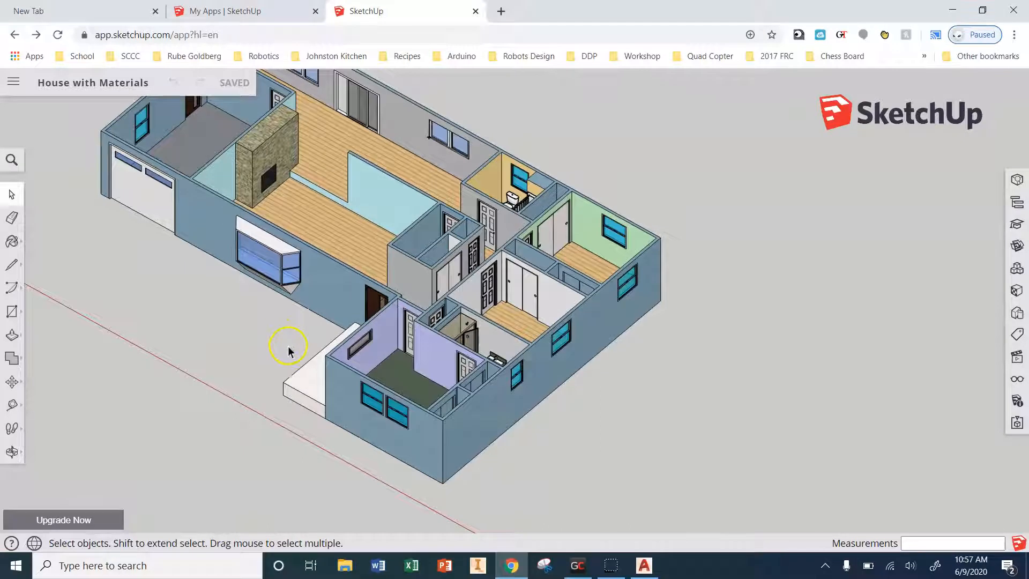